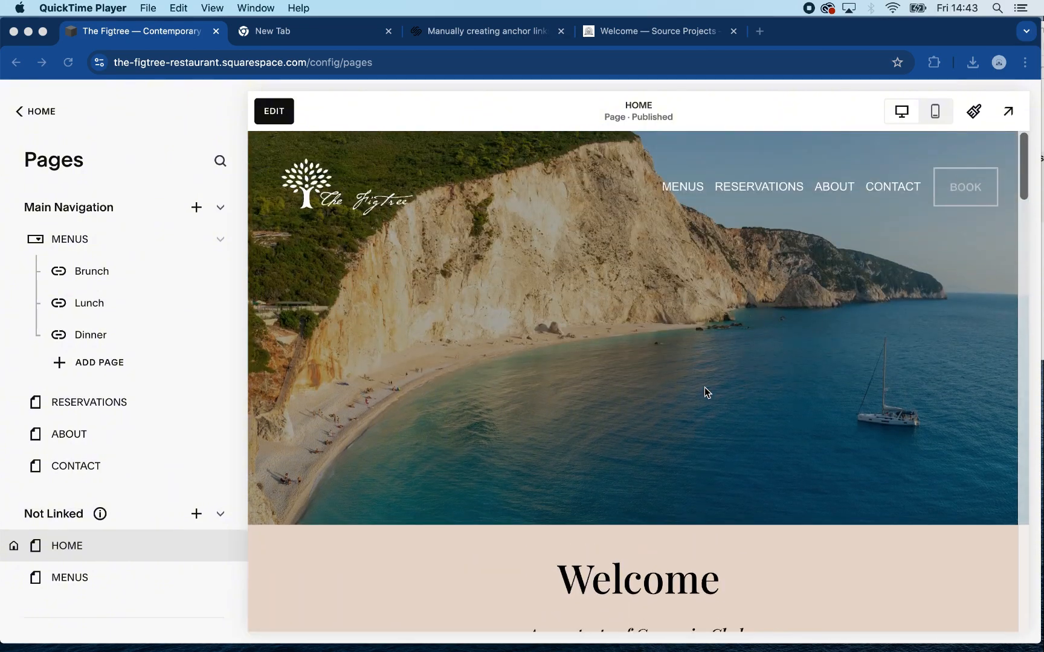
- Preview the home page full screen and review its sections and link buttons from the banner to the Instagram gallery
scroll(705, 392, down, 15)
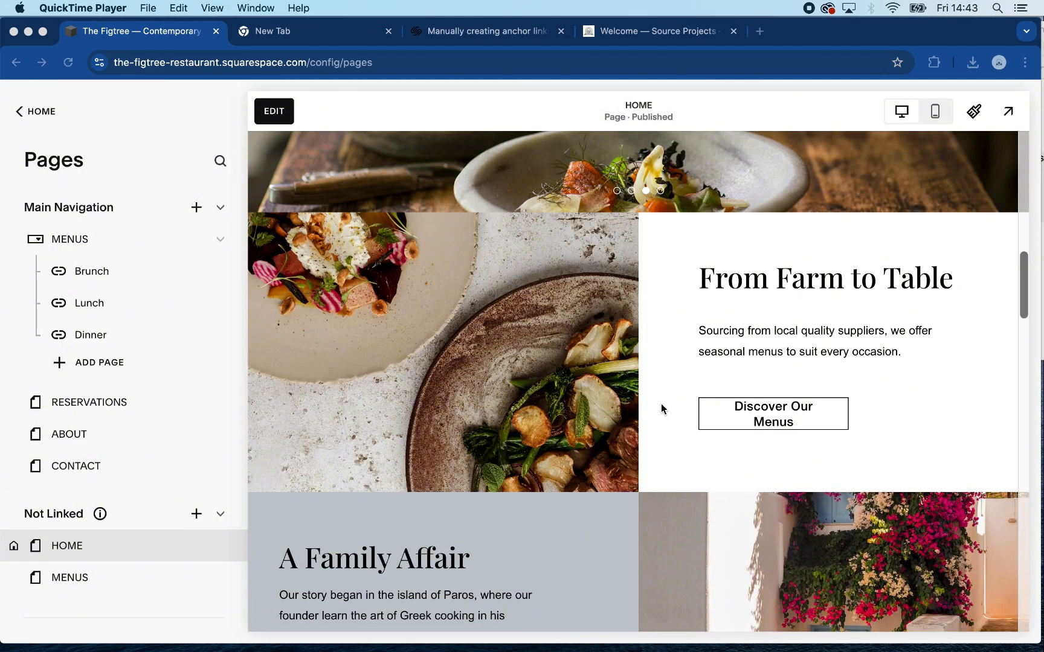
click(1008, 111)
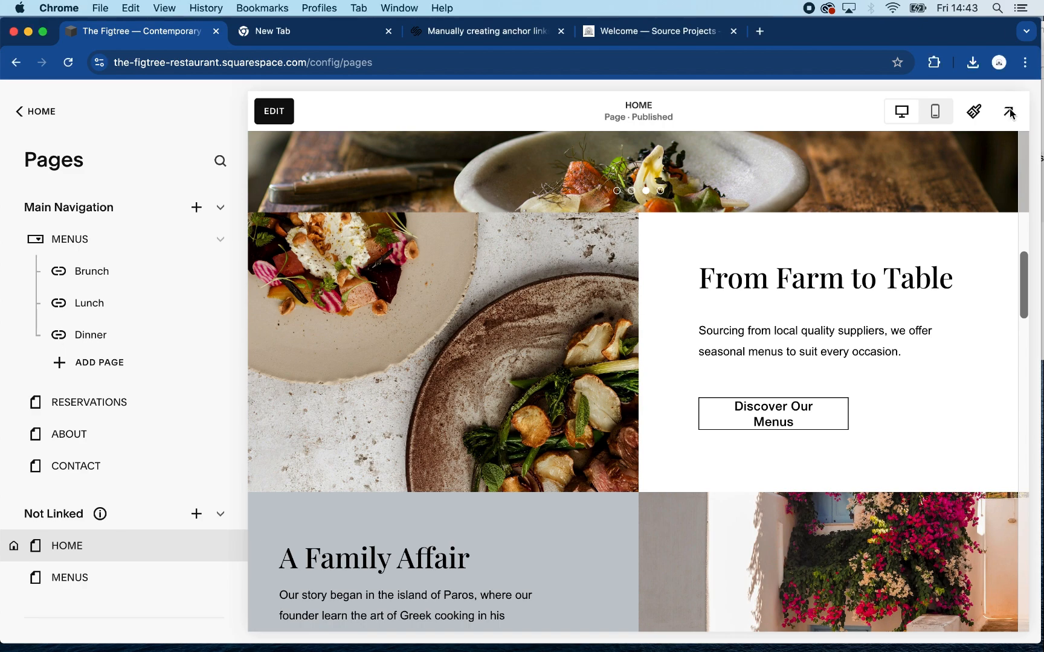
click(1008, 113)
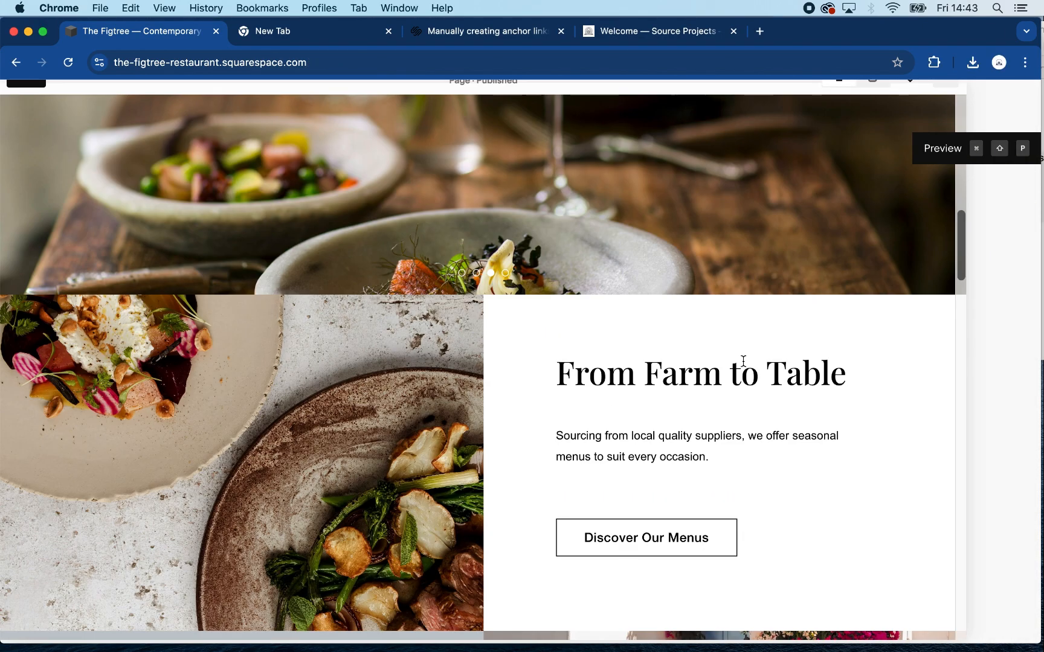
scroll(744, 365, up, 10)
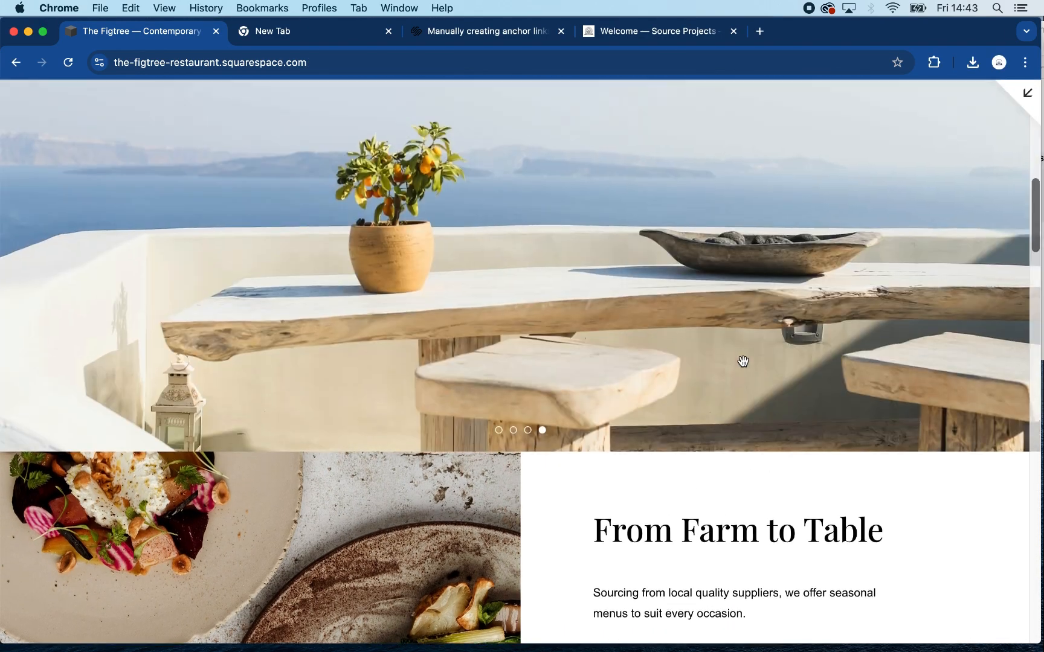
scroll(743, 360, down, 10)
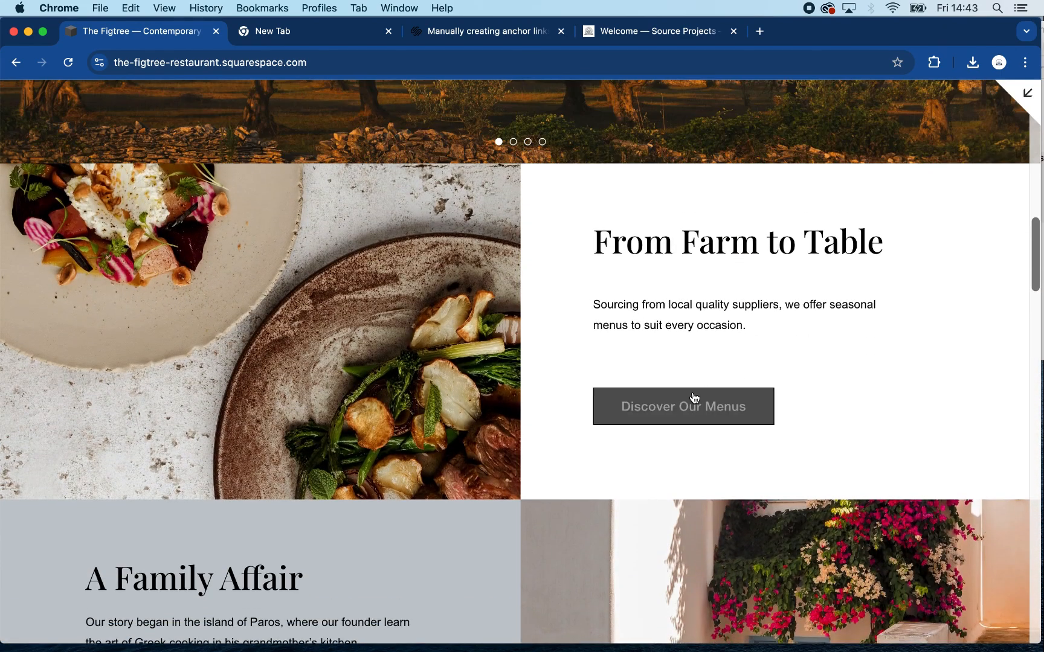
scroll(706, 409, down, 5)
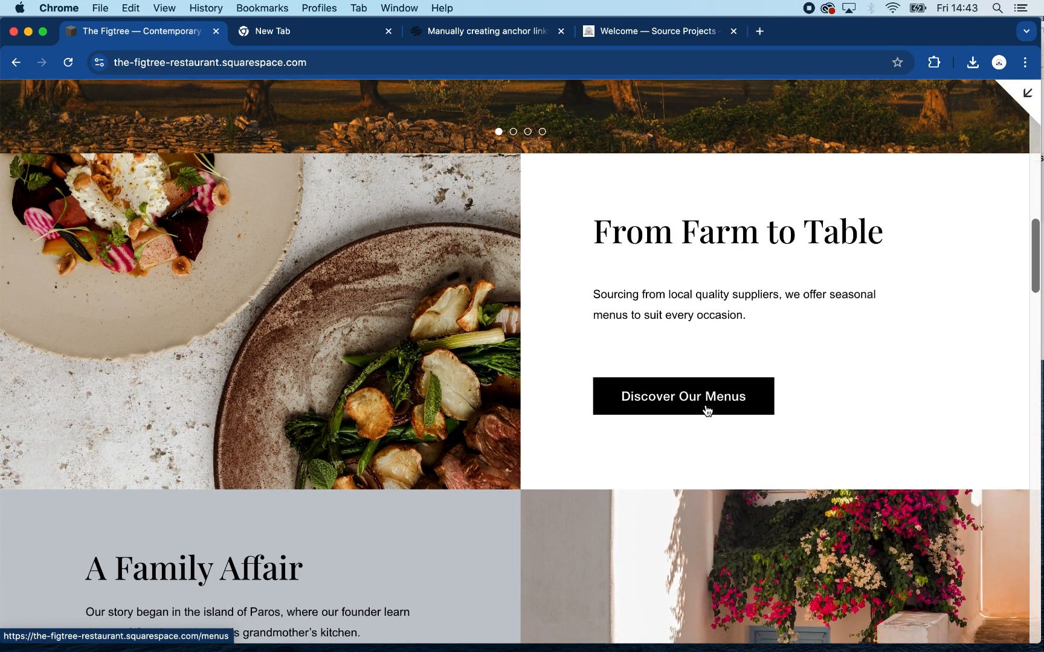
scroll(437, 473, down, 1)
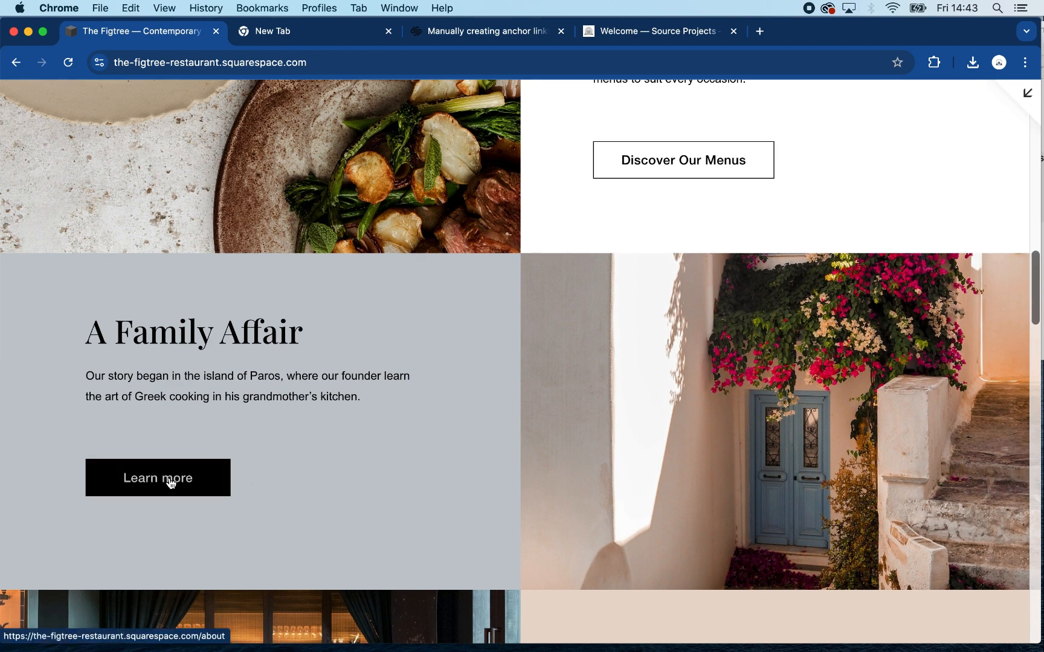
scroll(348, 450, down, 9)
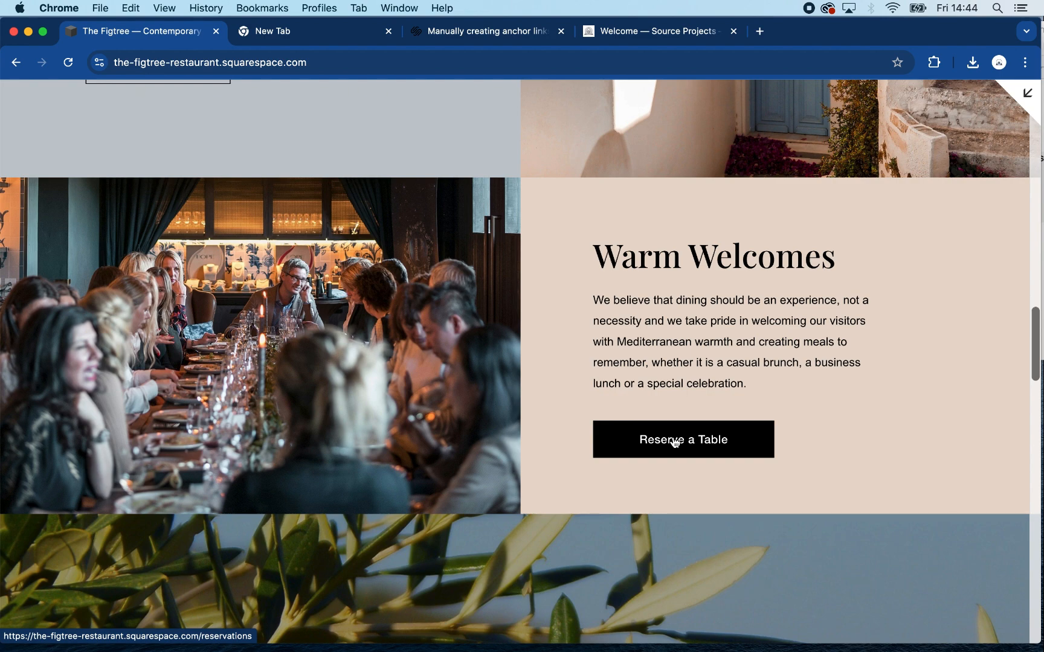
scroll(808, 468, down, 4)
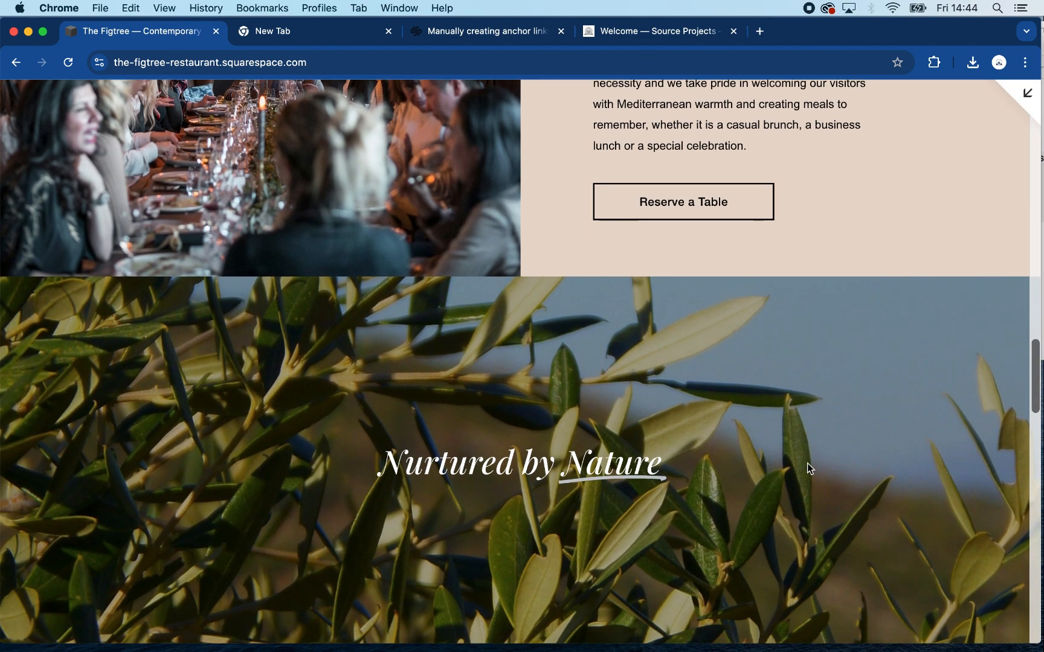
scroll(807, 463, down, 6)
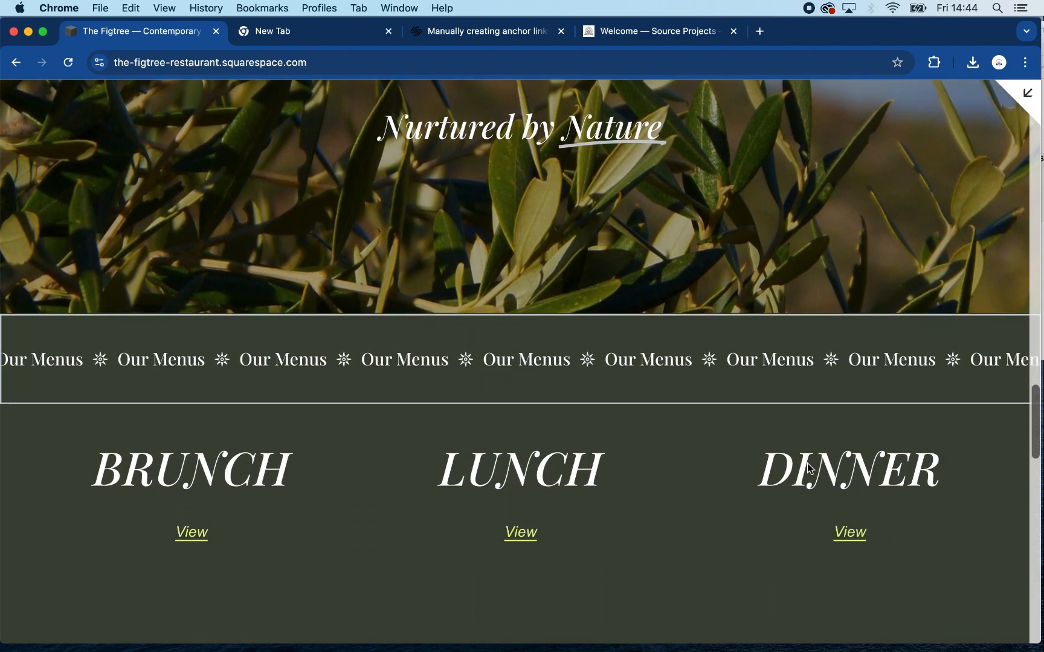
scroll(808, 468, down, 12)
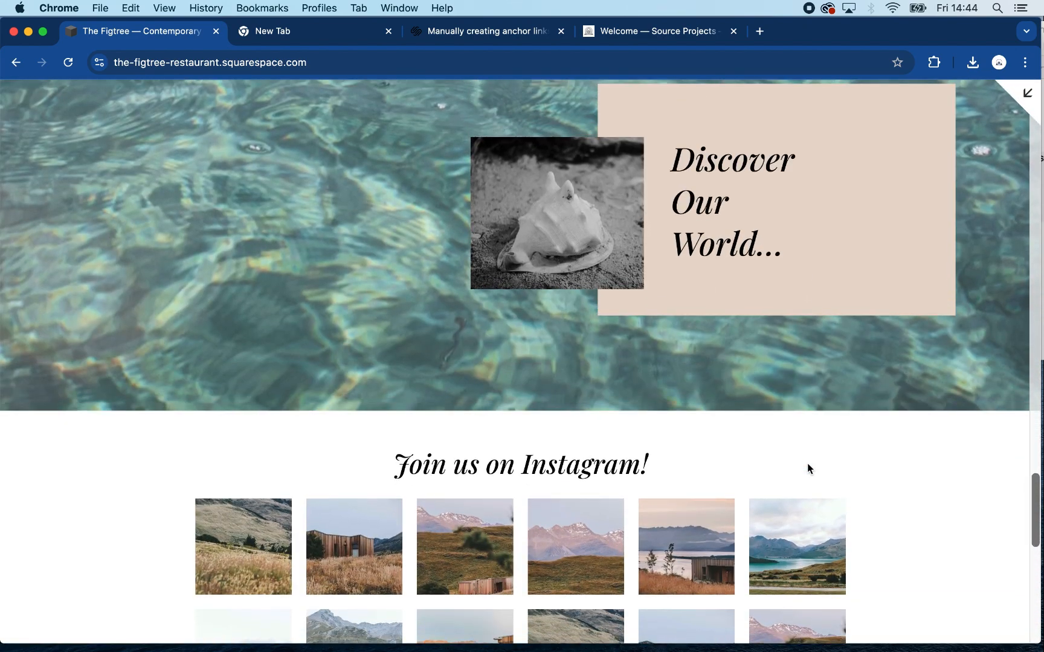
scroll(807, 463, up, 20)
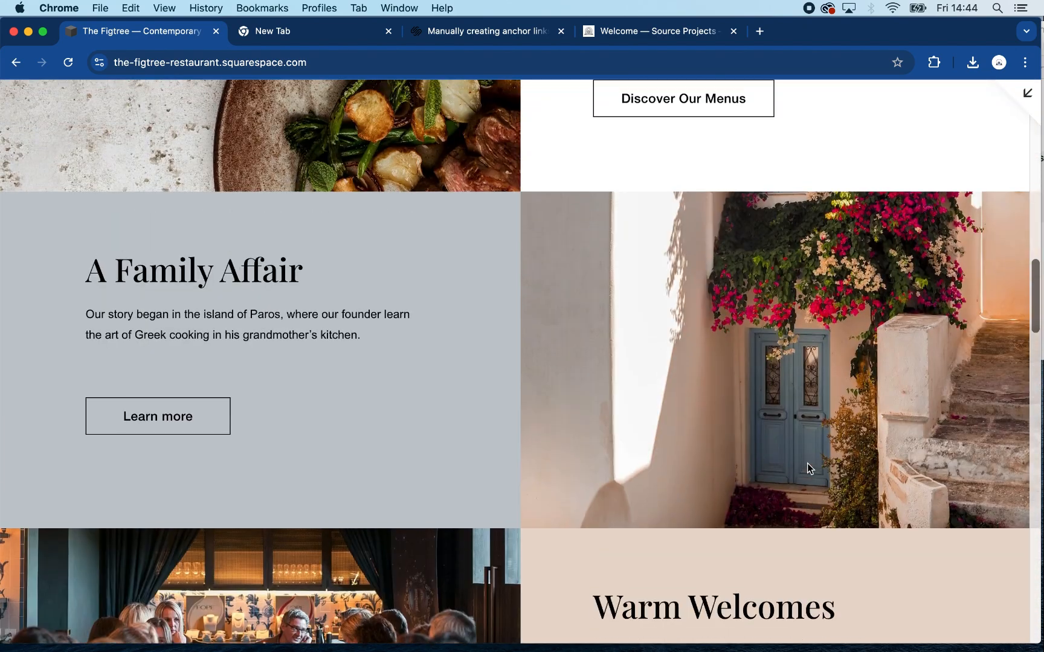
scroll(807, 463, up, 15)
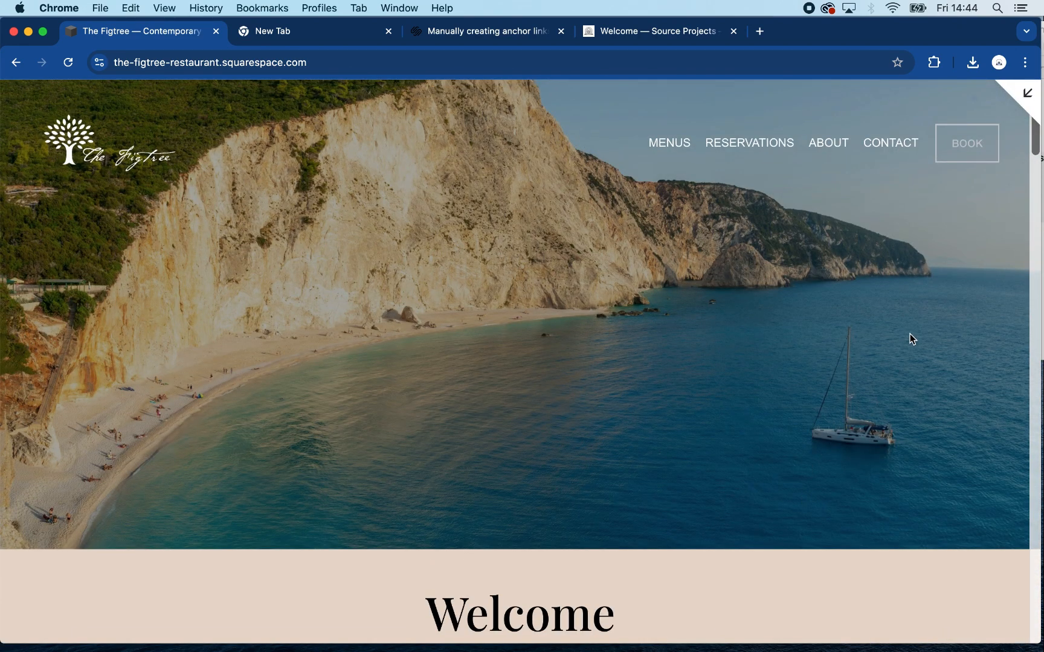
click(1025, 95)
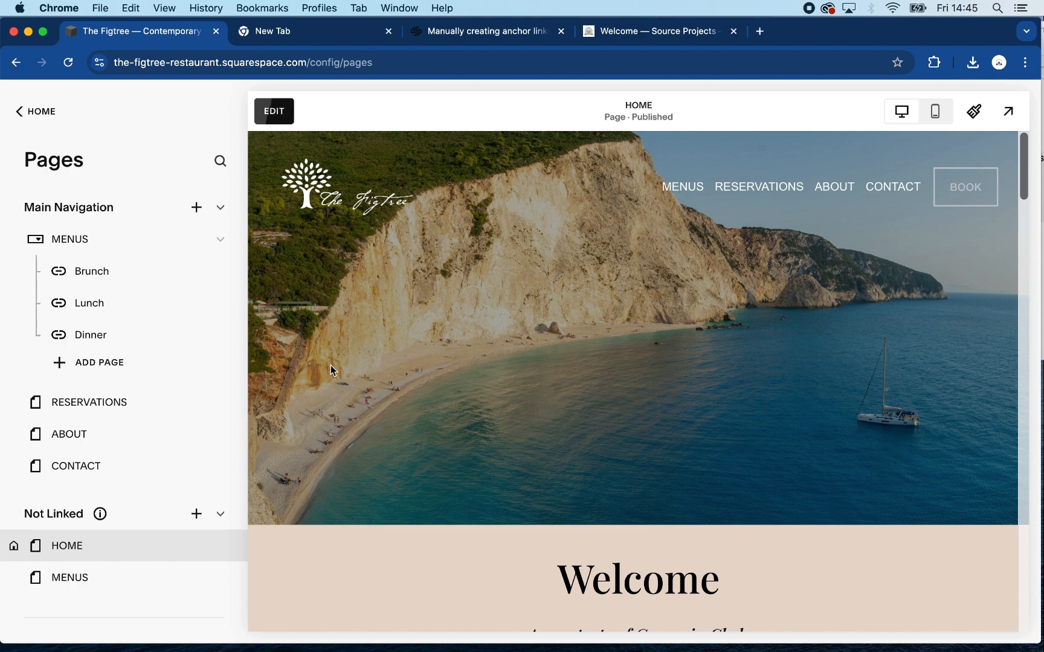
- Start editing the home page and switch the top banner section's background type from image to video
click(275, 113)
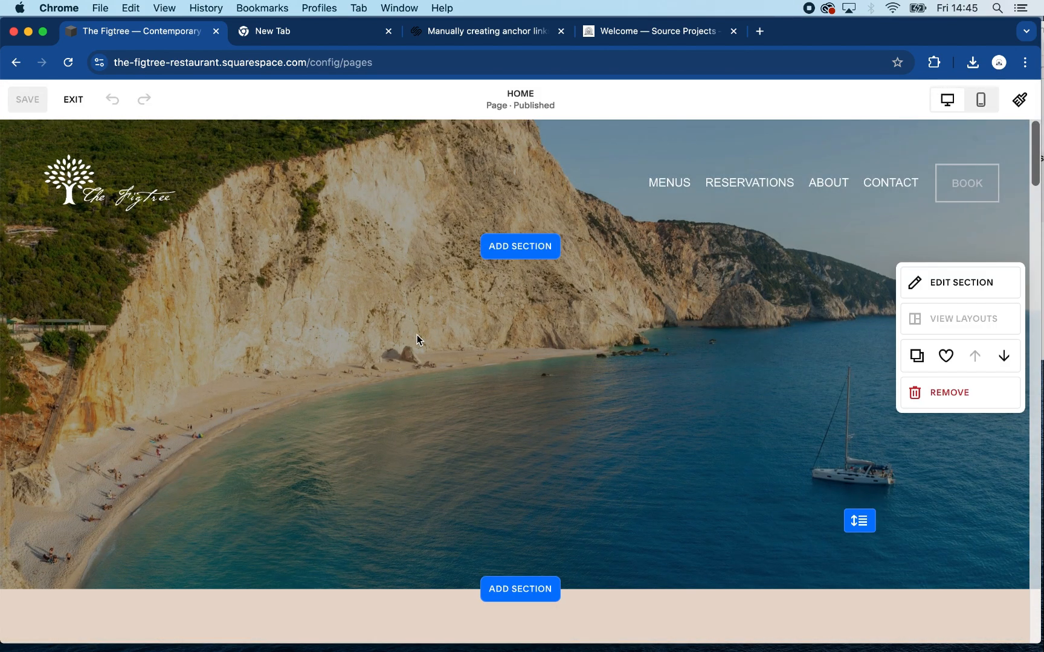
click(961, 285)
click(893, 272)
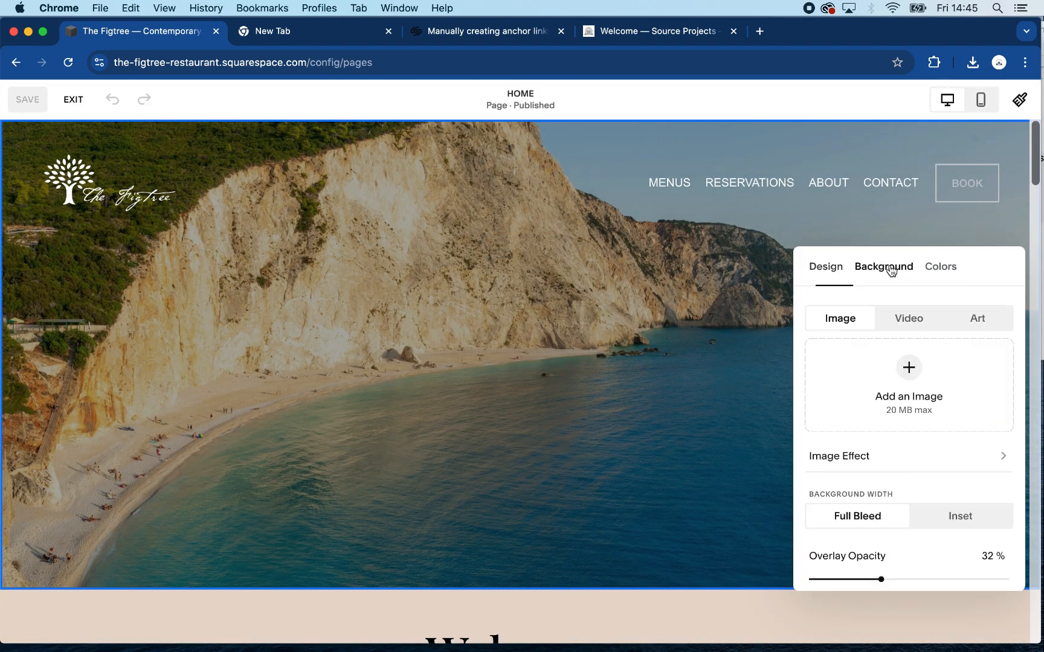
click(901, 324)
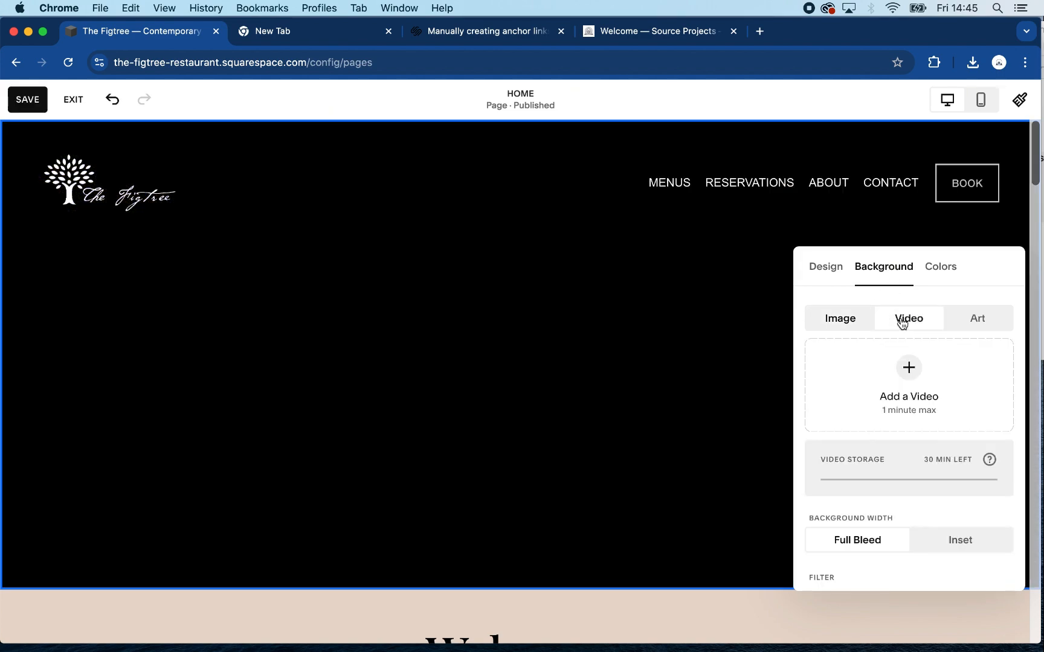
- Examine the video background's width, filter, playback speed and mobile fallback image options, leaving them unchanged
click(909, 367)
scroll(887, 416, down, 5)
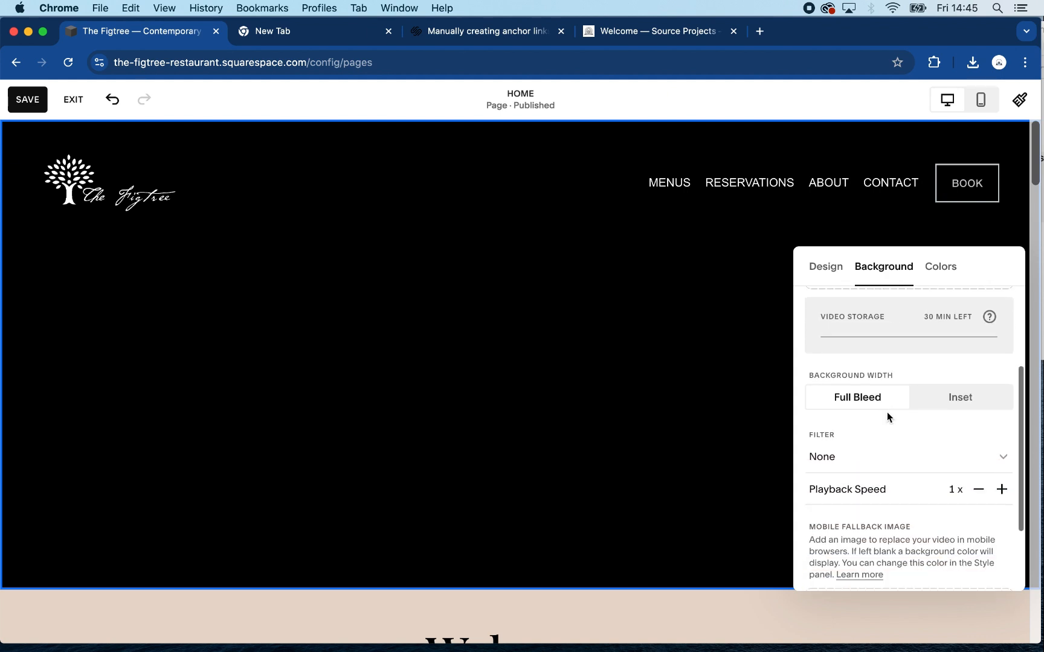
scroll(888, 417, down, 4)
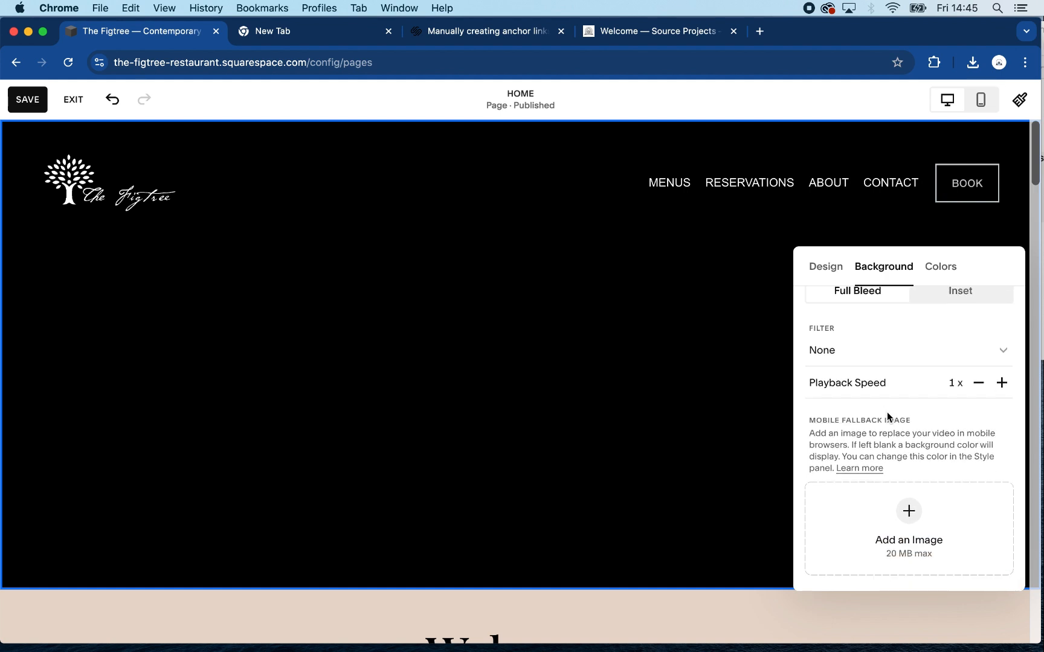
click(963, 359)
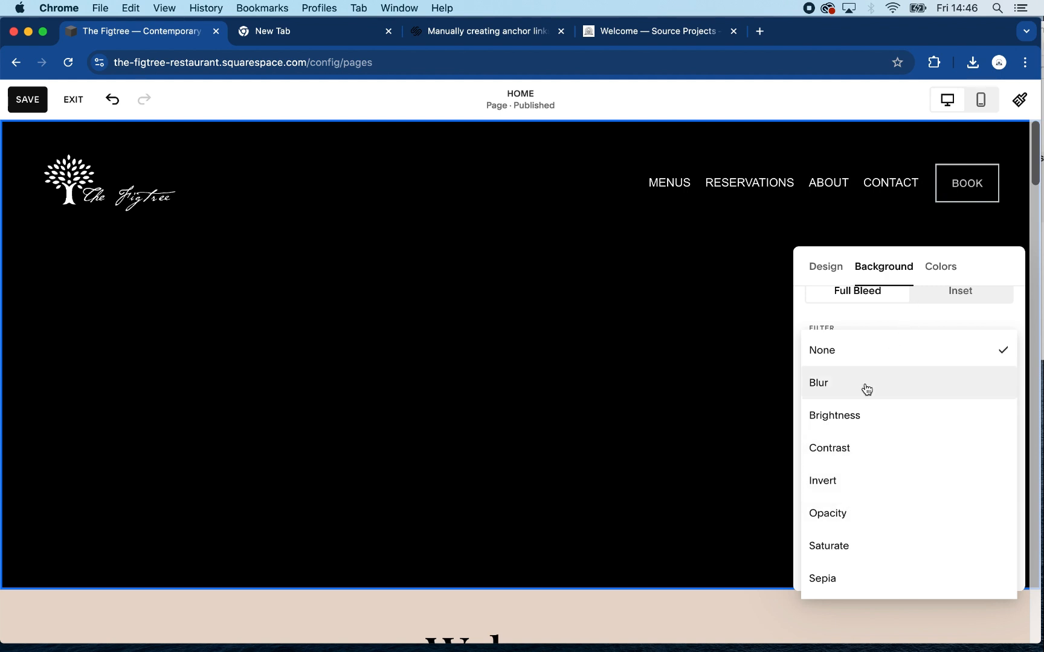
click(892, 317)
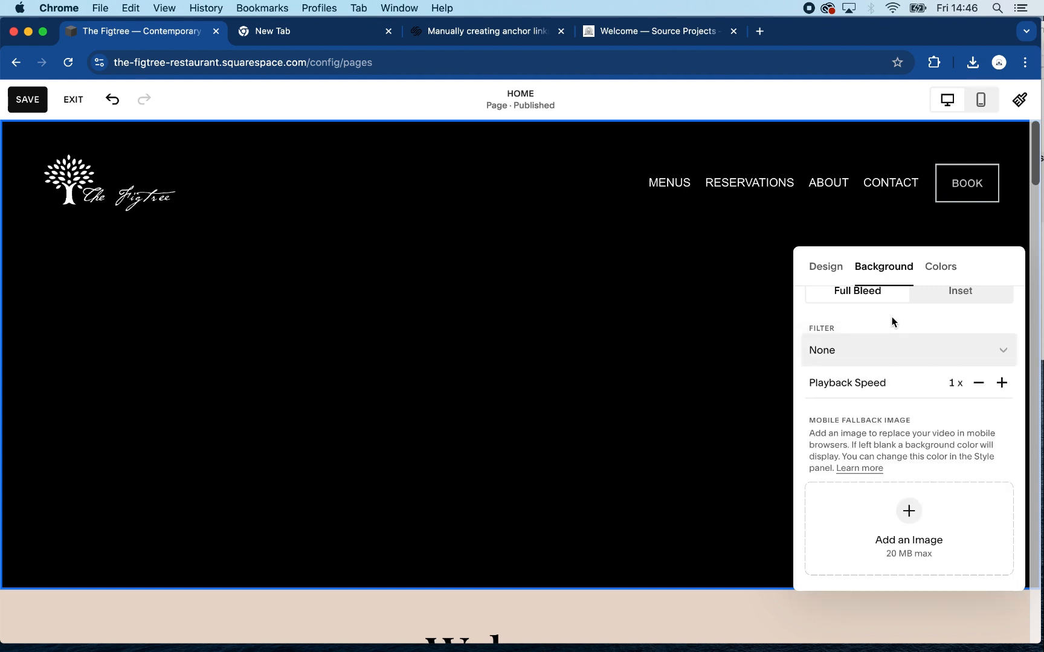
scroll(892, 329, up, 2)
scroll(893, 342, up, 5)
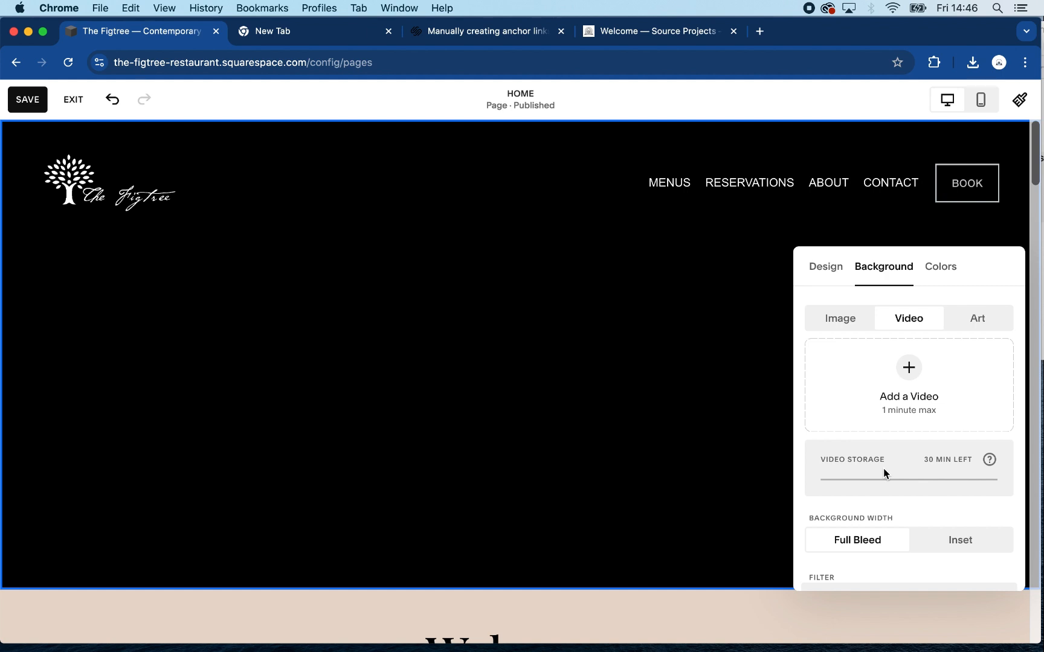
- Upload the video file 13429095_1920_1080_48fps.mp4 from the computer as the banner section's background
click(907, 368)
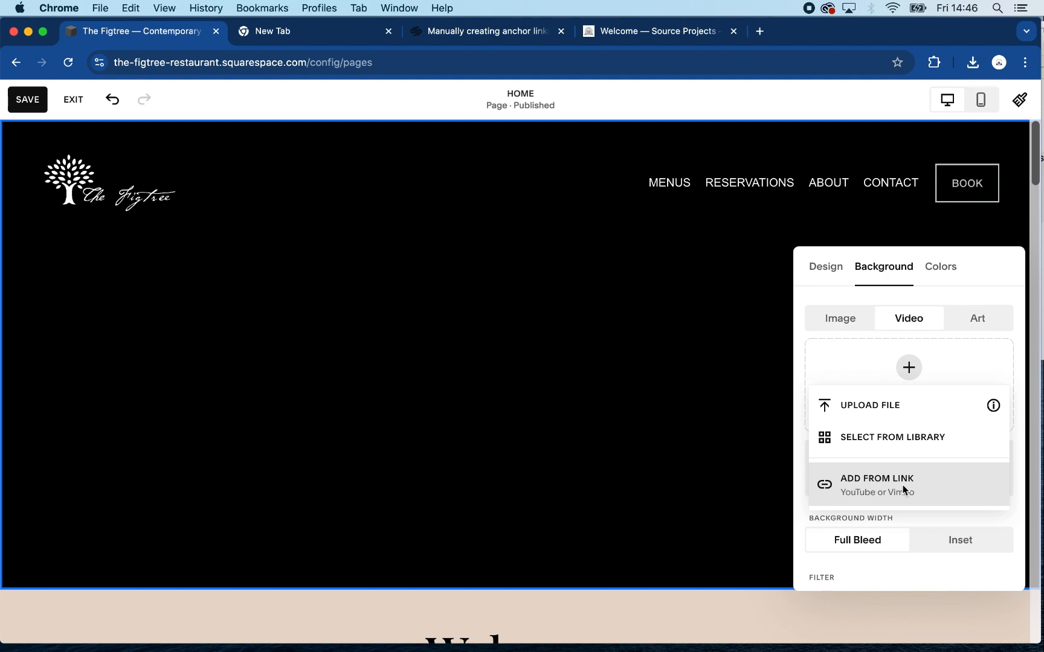
click(856, 403)
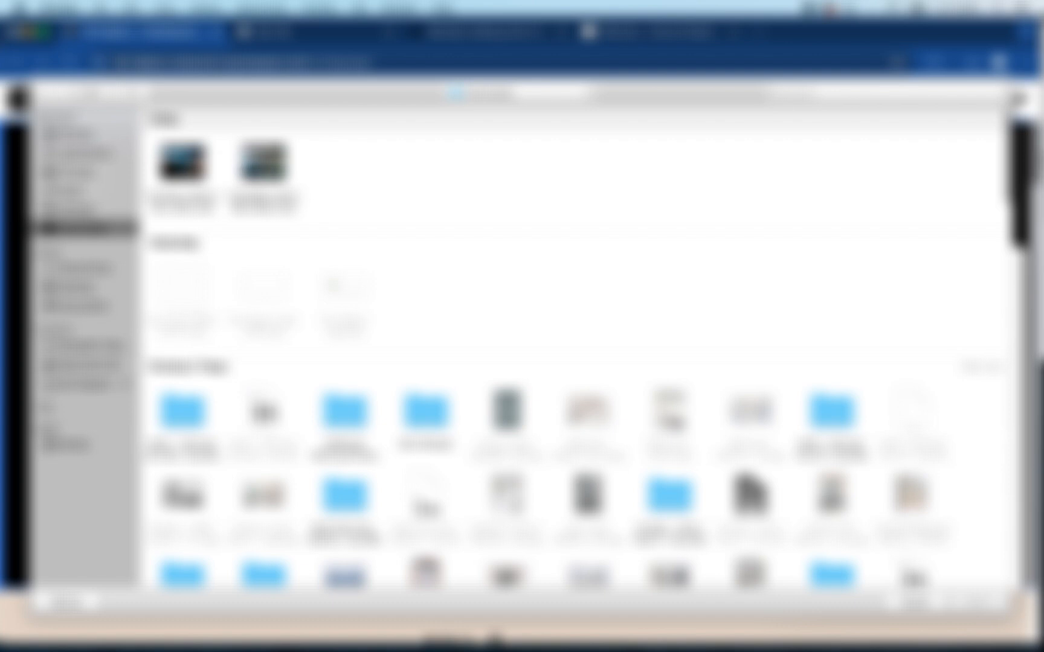
click(264, 162)
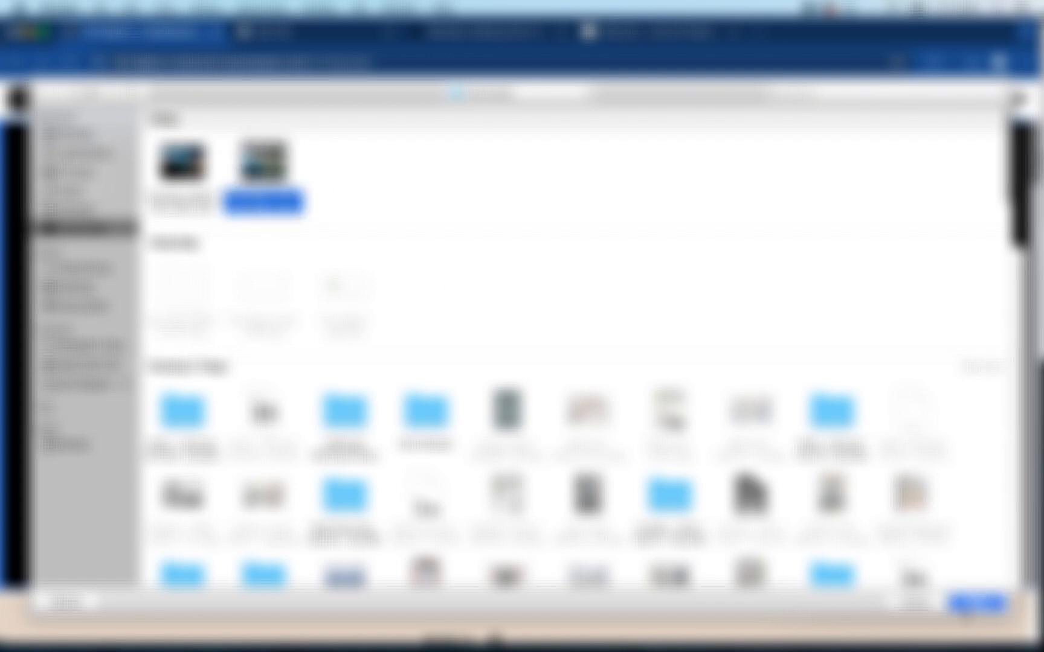
click(961, 602)
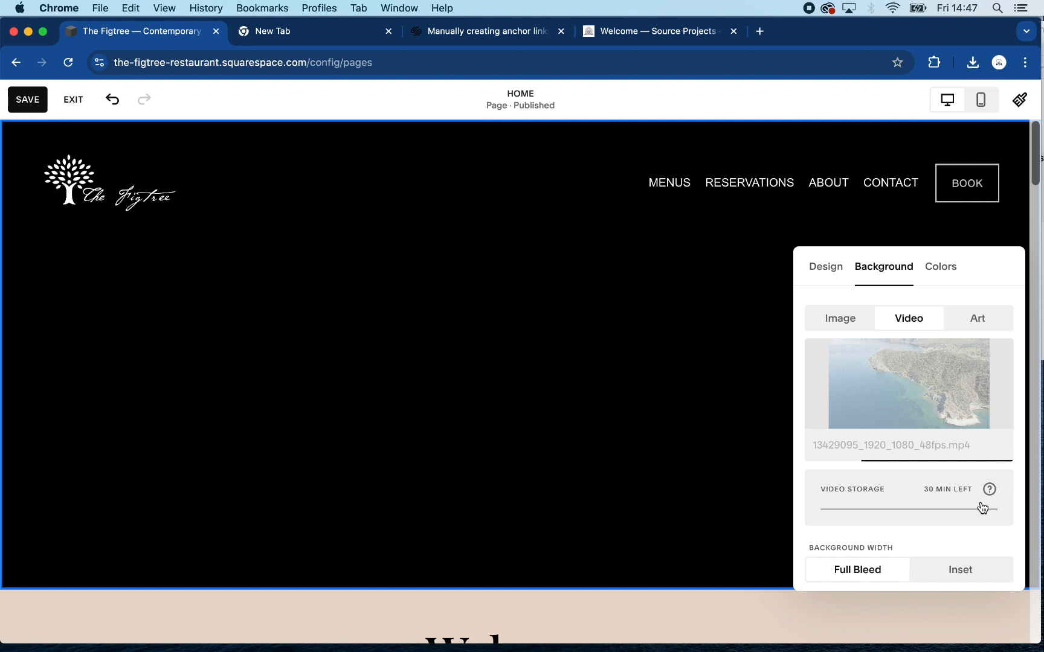
scroll(981, 507, down, 5)
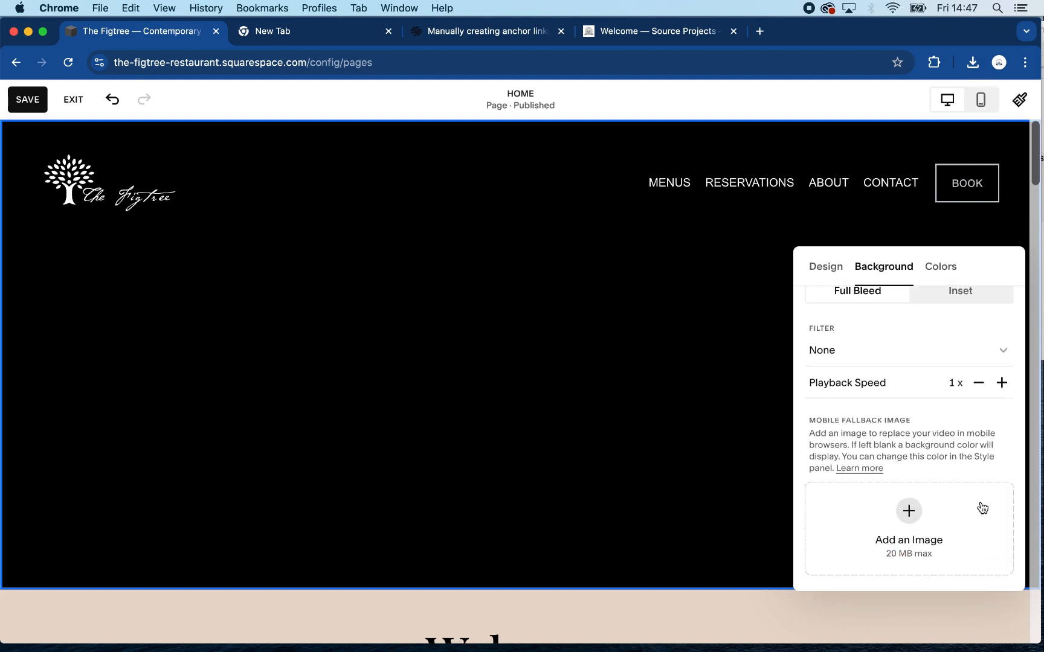
scroll(981, 507, up, 5)
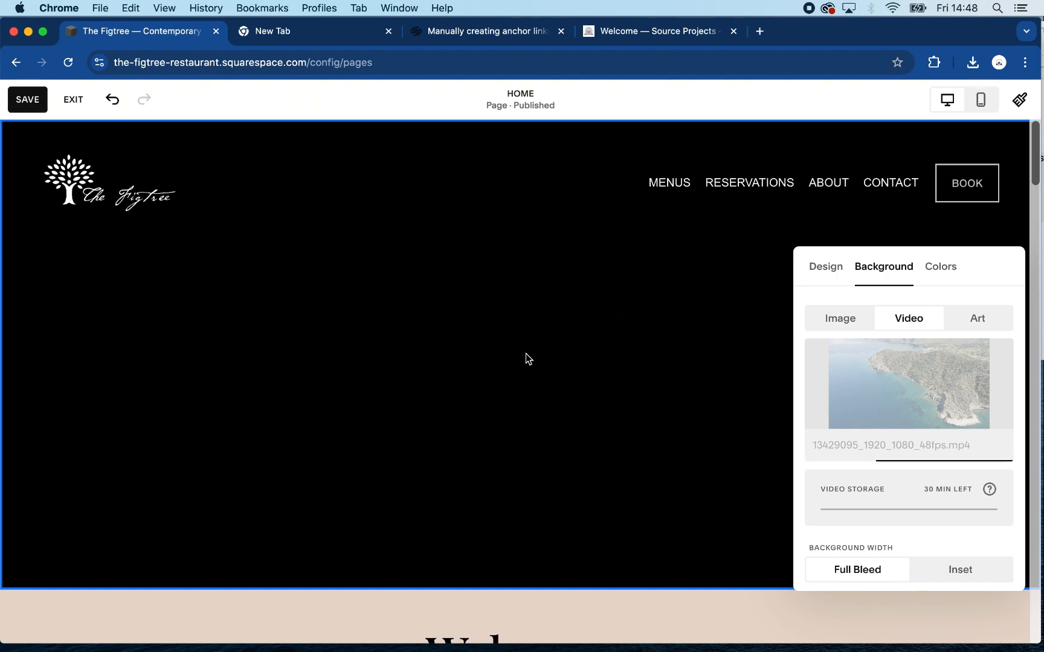
- Save the home page, exit editing mode and reload the site
click(24, 97)
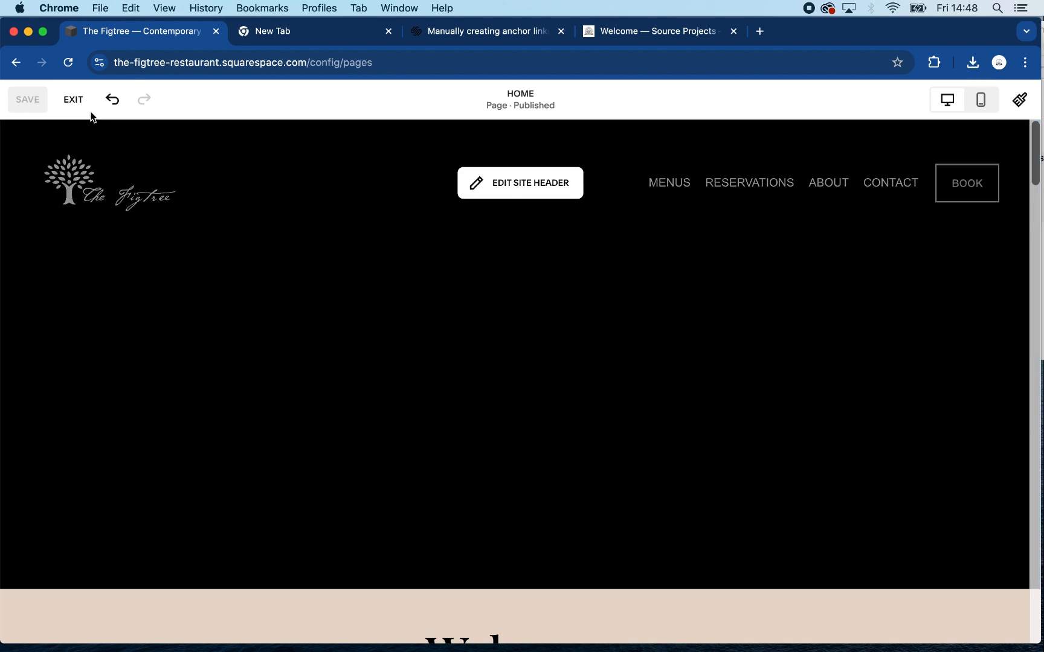
click(73, 99)
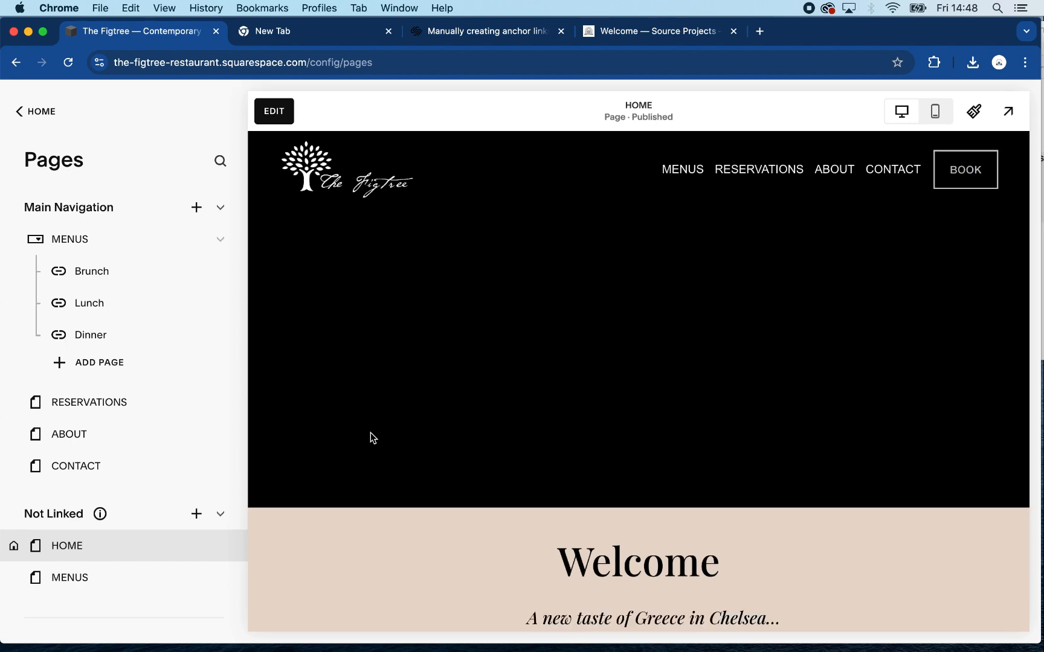
scroll(370, 433, down, 5)
scroll(371, 434, up, 5)
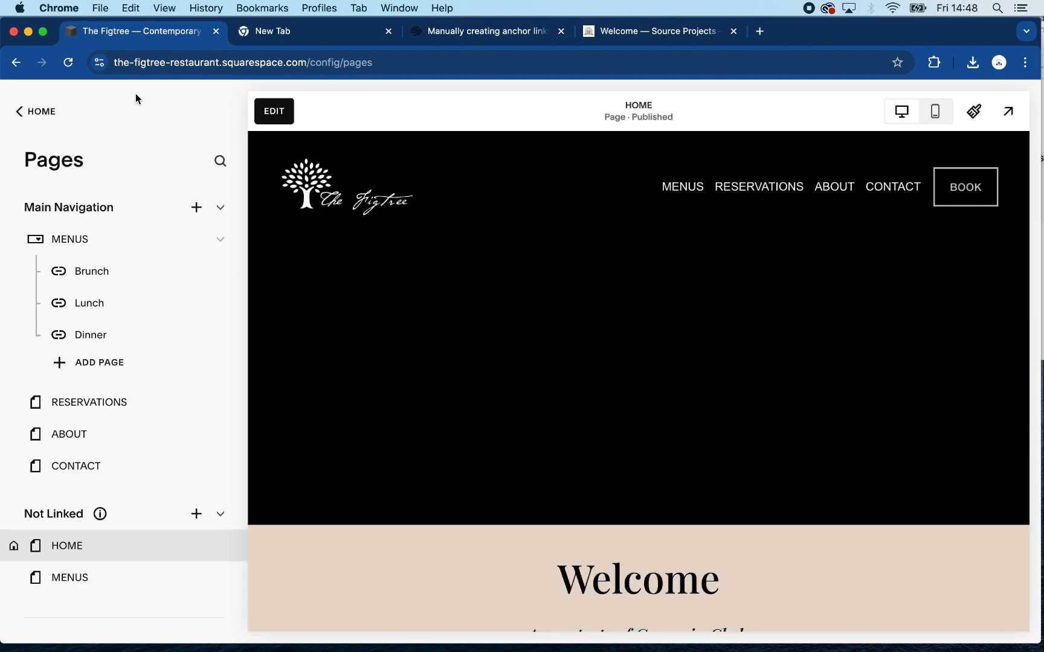
click(67, 63)
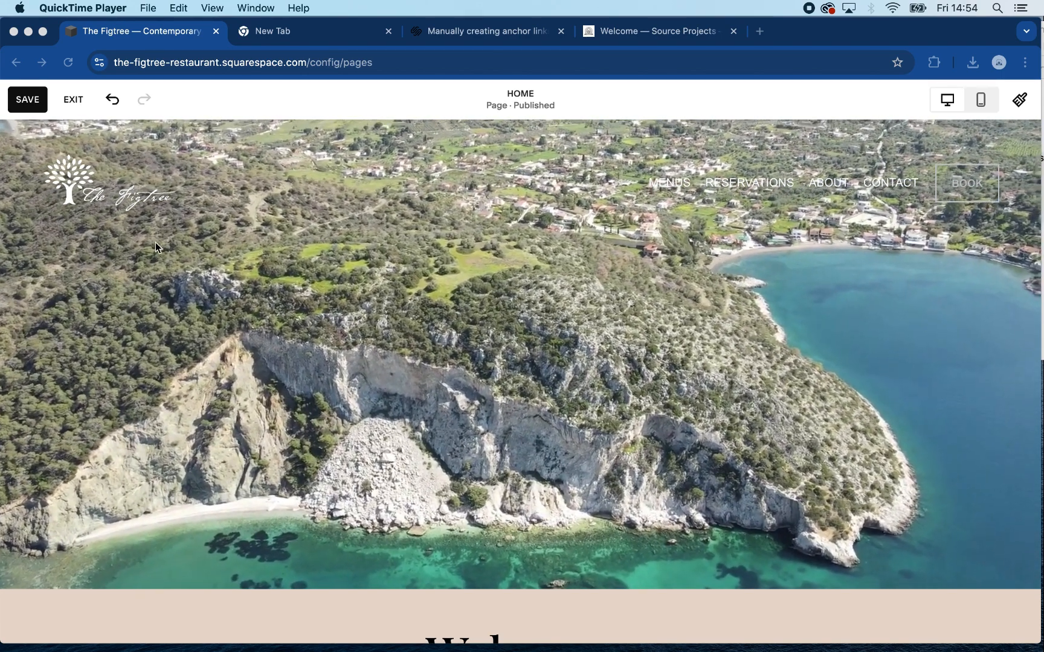
- Save the home page with the coastal video as the banner background
click(25, 102)
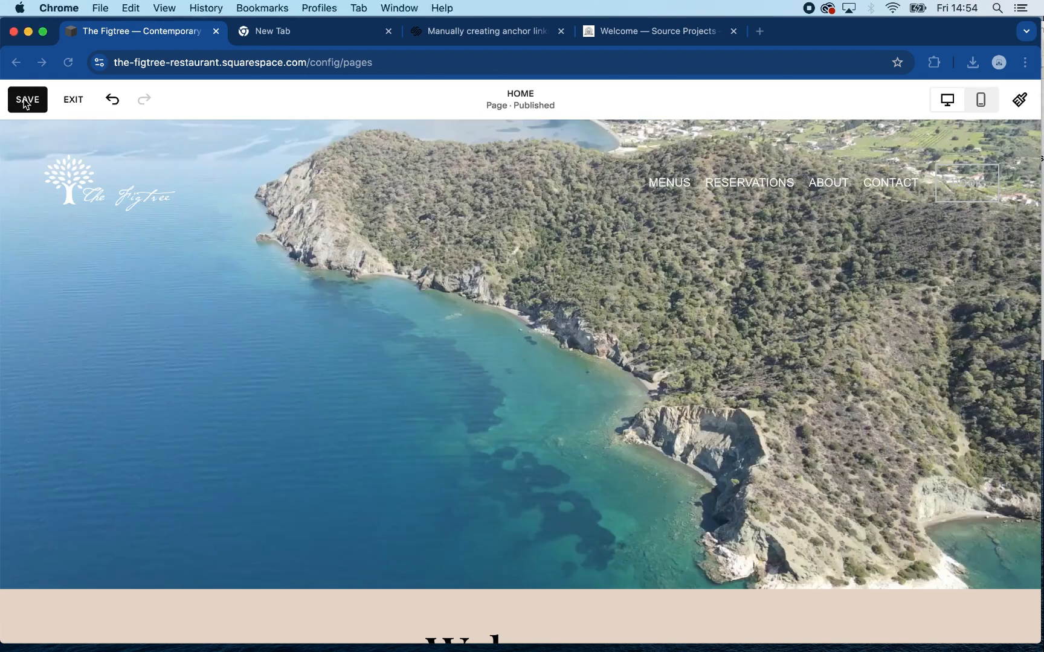
click(28, 102)
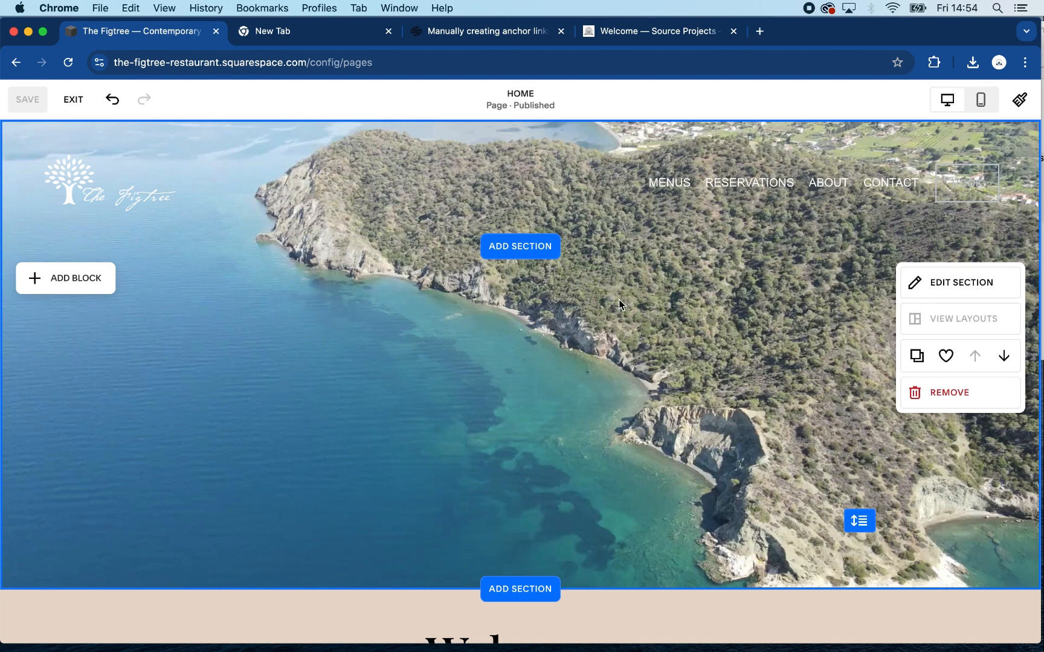
- Apply the Opacity filter to the banner section's video background
click(946, 285)
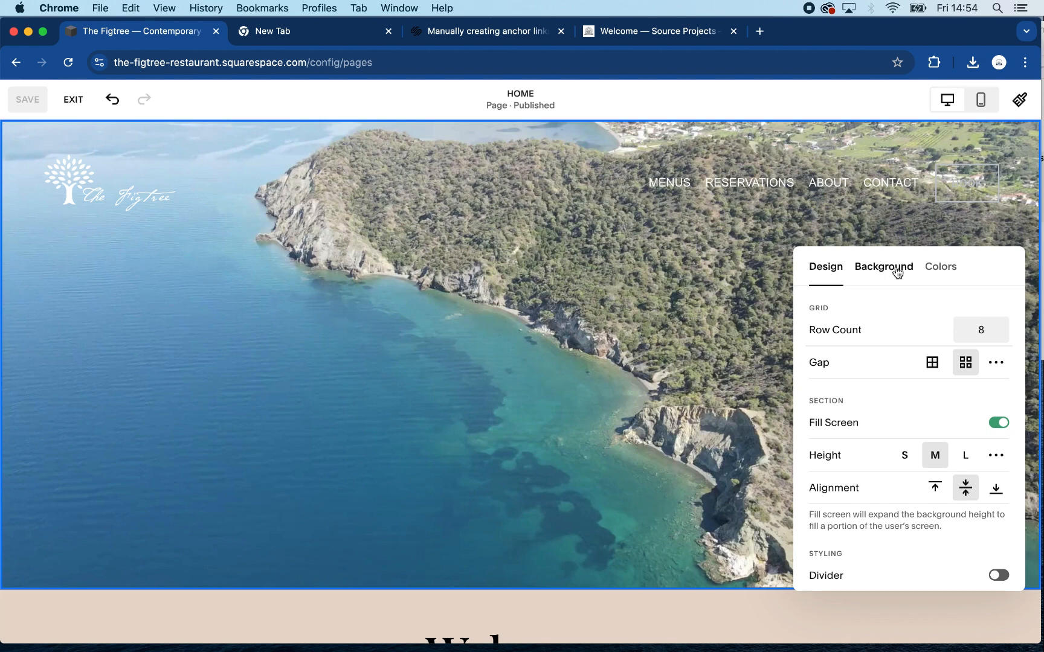
click(897, 273)
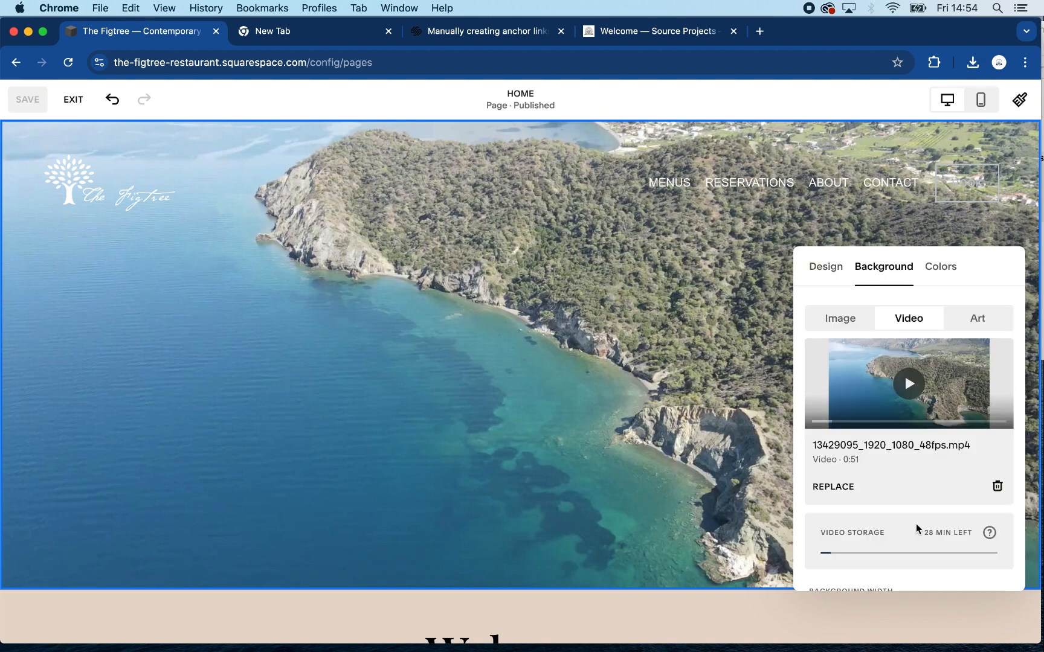
scroll(917, 529, down, 3)
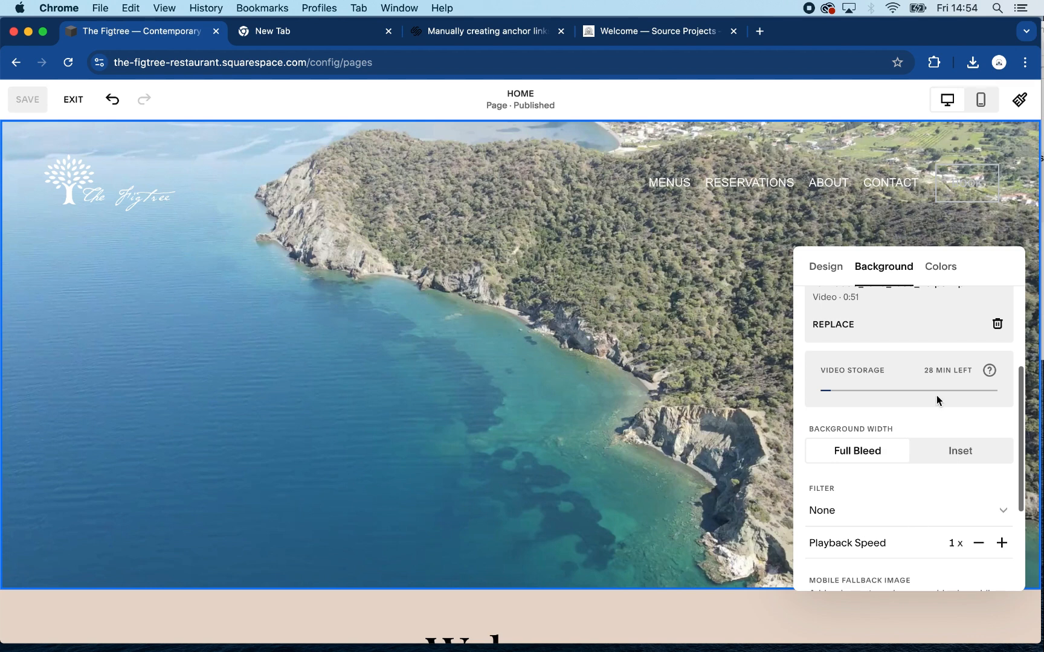
click(944, 274)
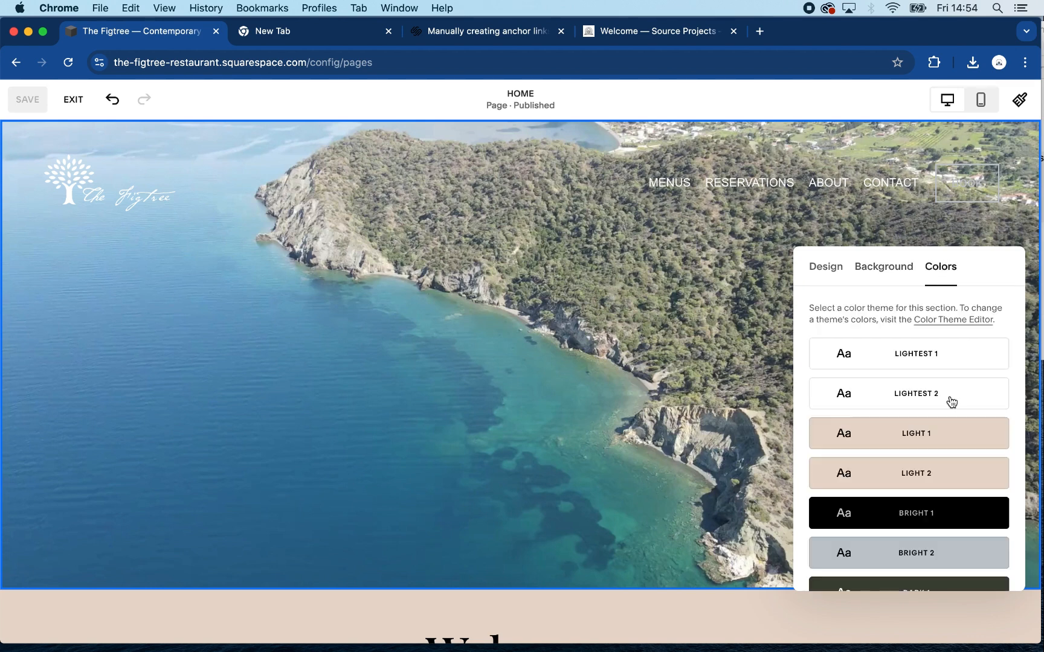
scroll(951, 400, down, 3)
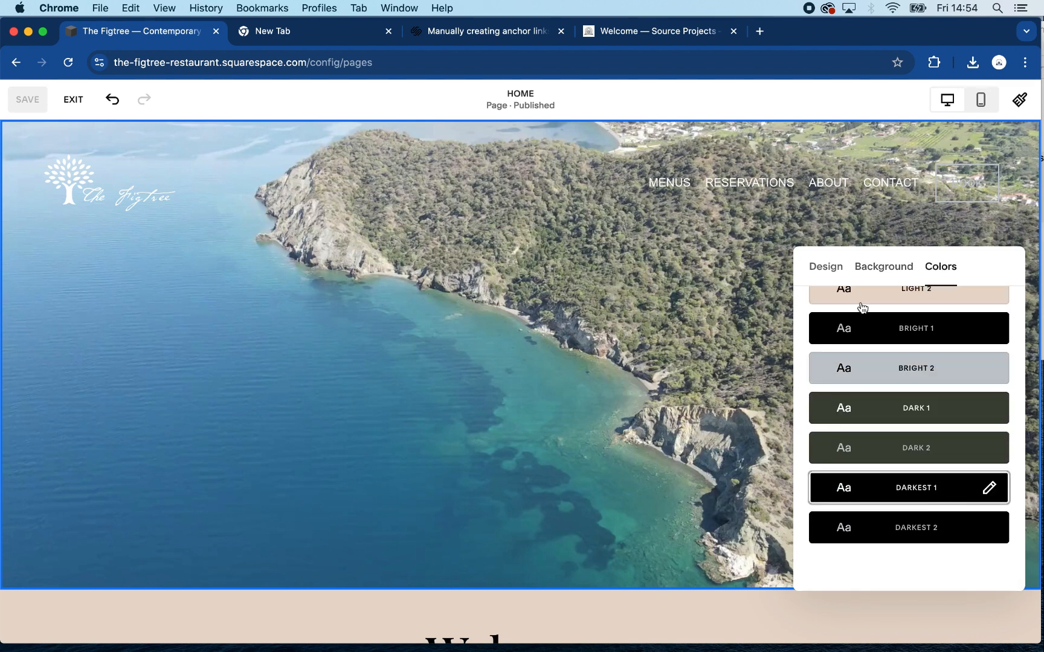
click(877, 268)
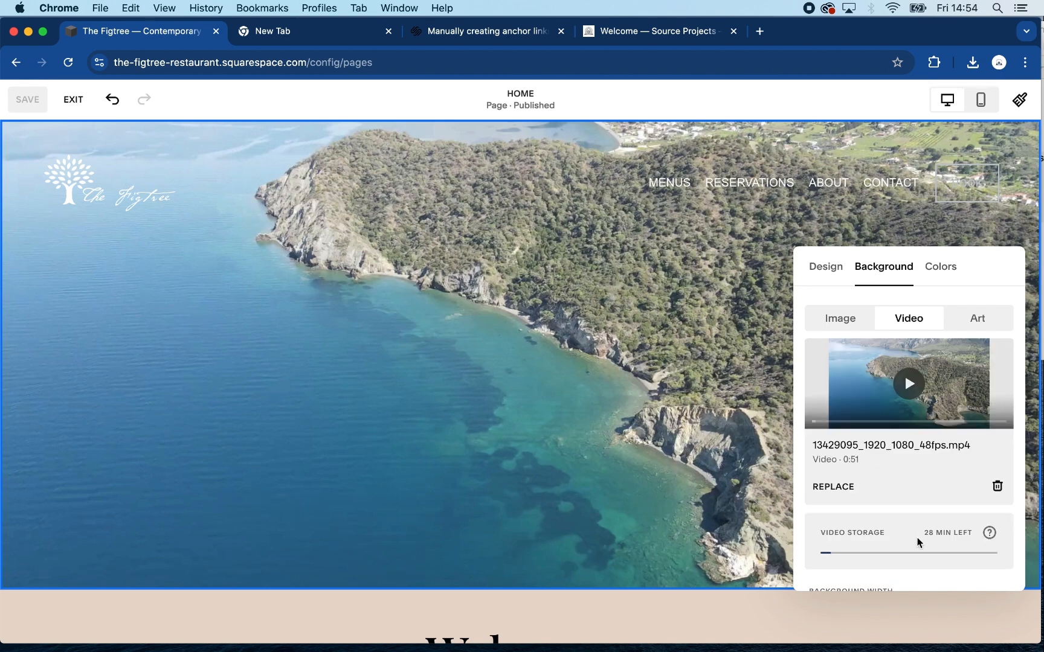
scroll(923, 508, down, 5)
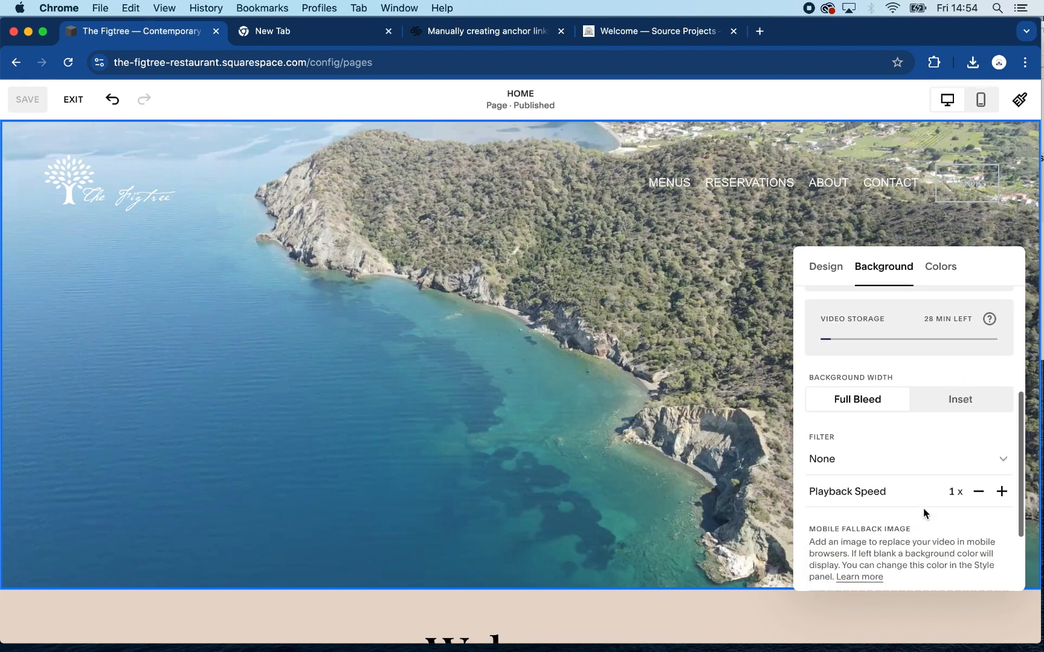
click(906, 464)
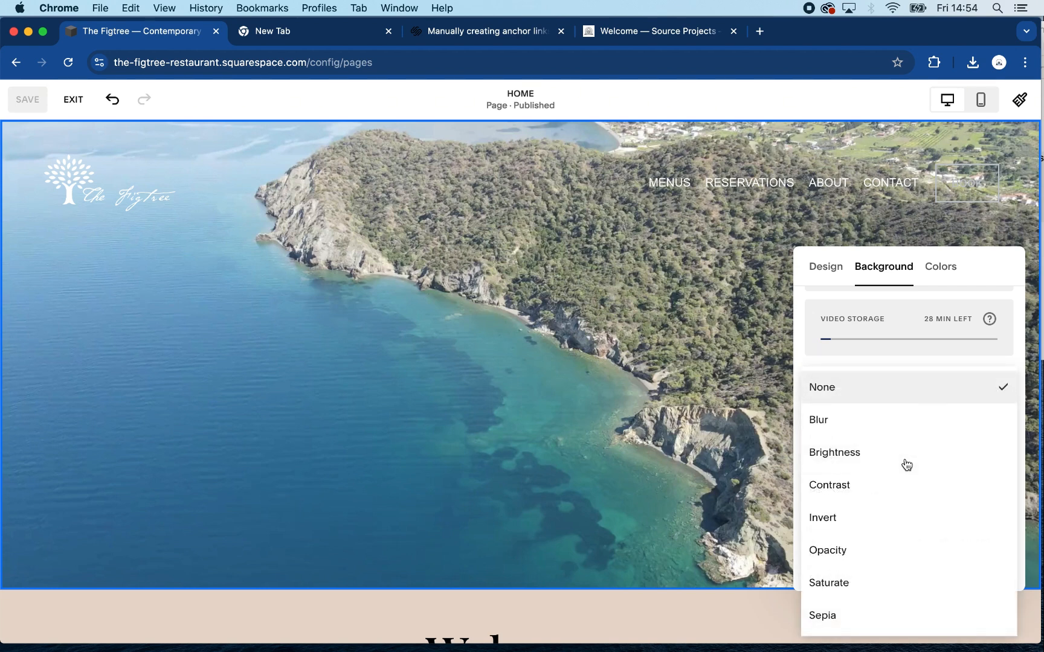
click(887, 548)
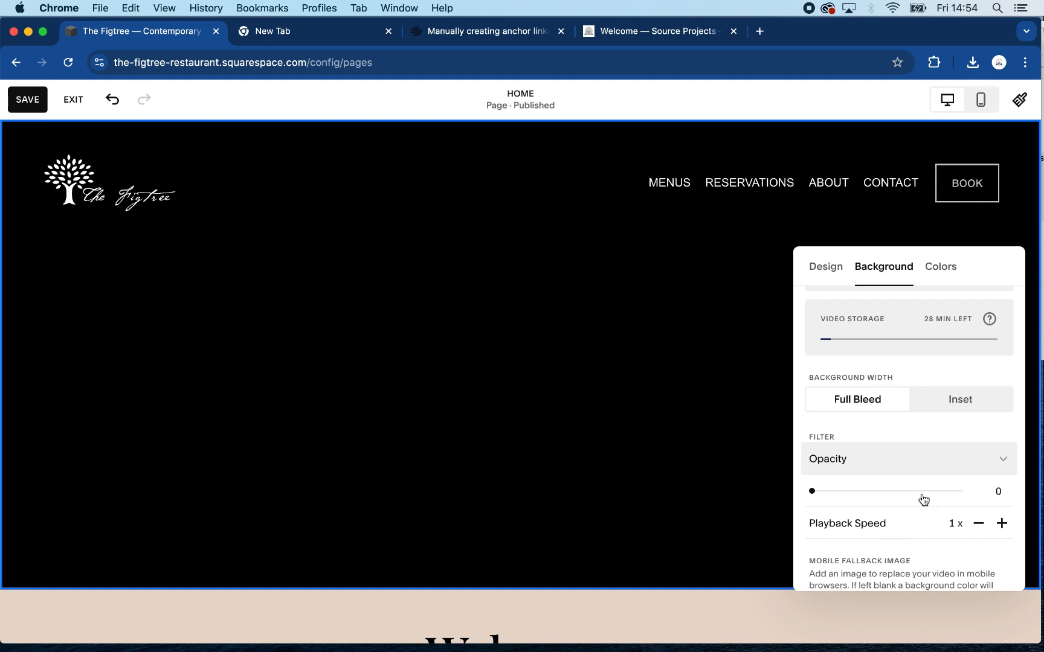
- Set the video background's opacity to 60 and close the section settings
click(879, 490)
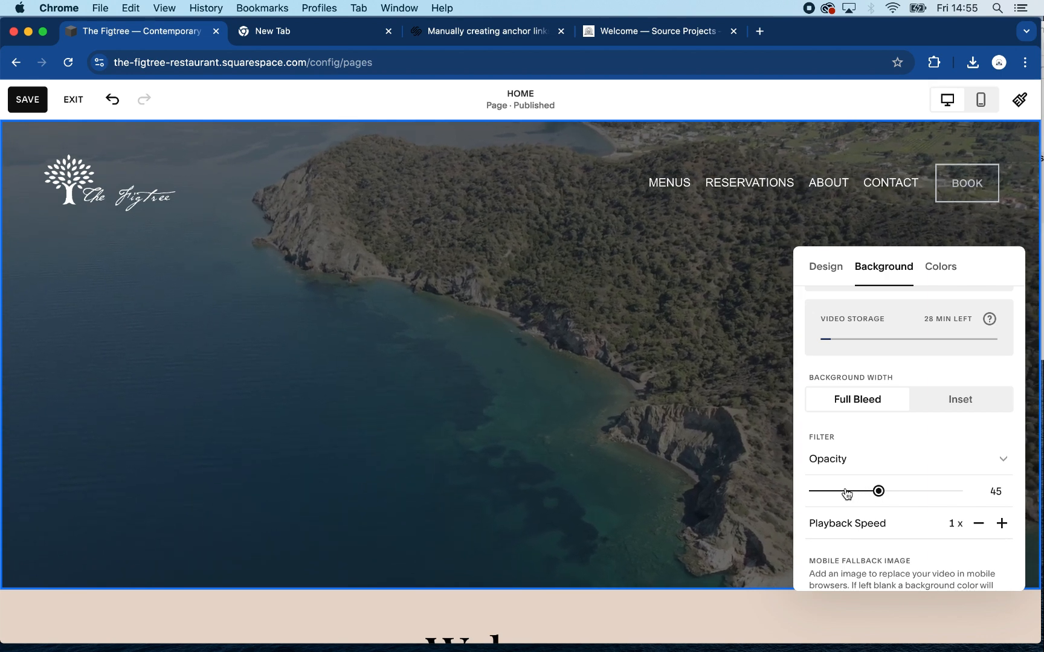
click(845, 491)
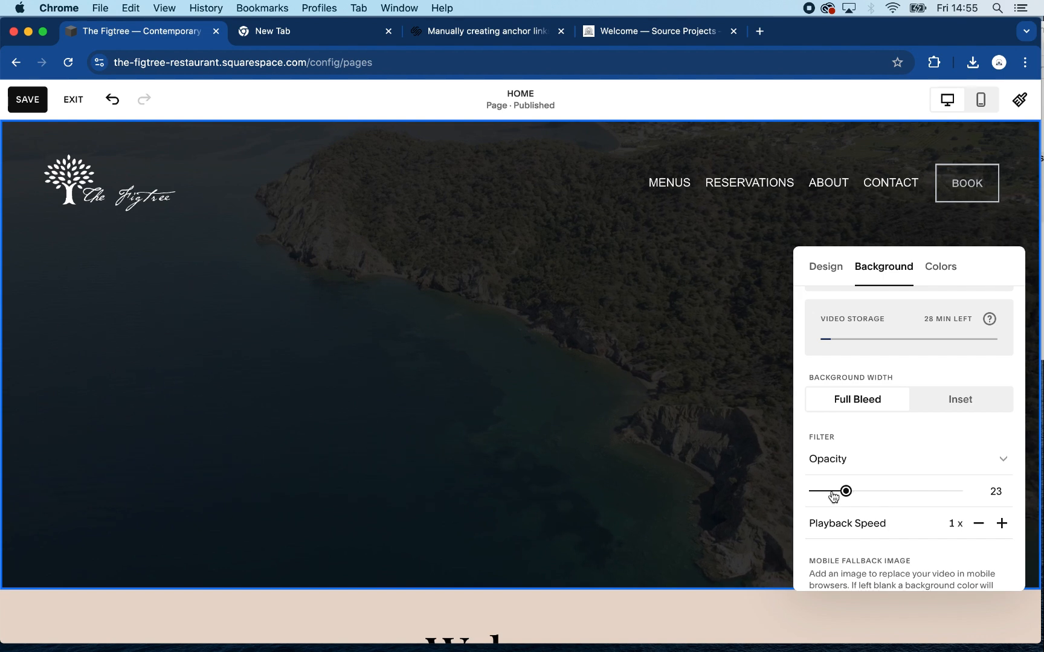
click(907, 492)
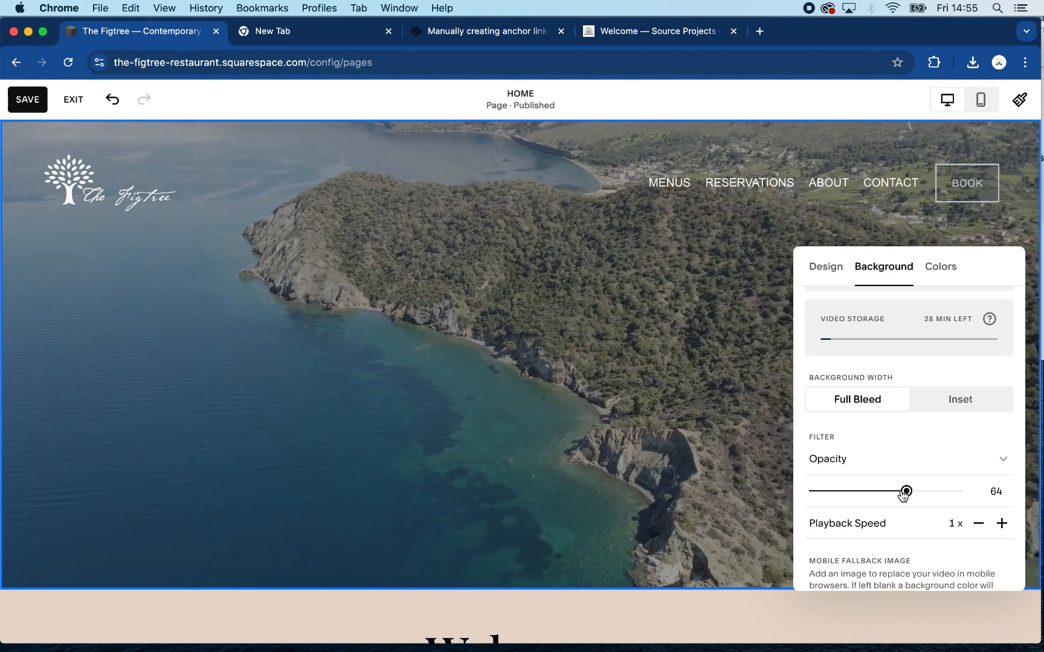
drag(906, 491, 901, 491)
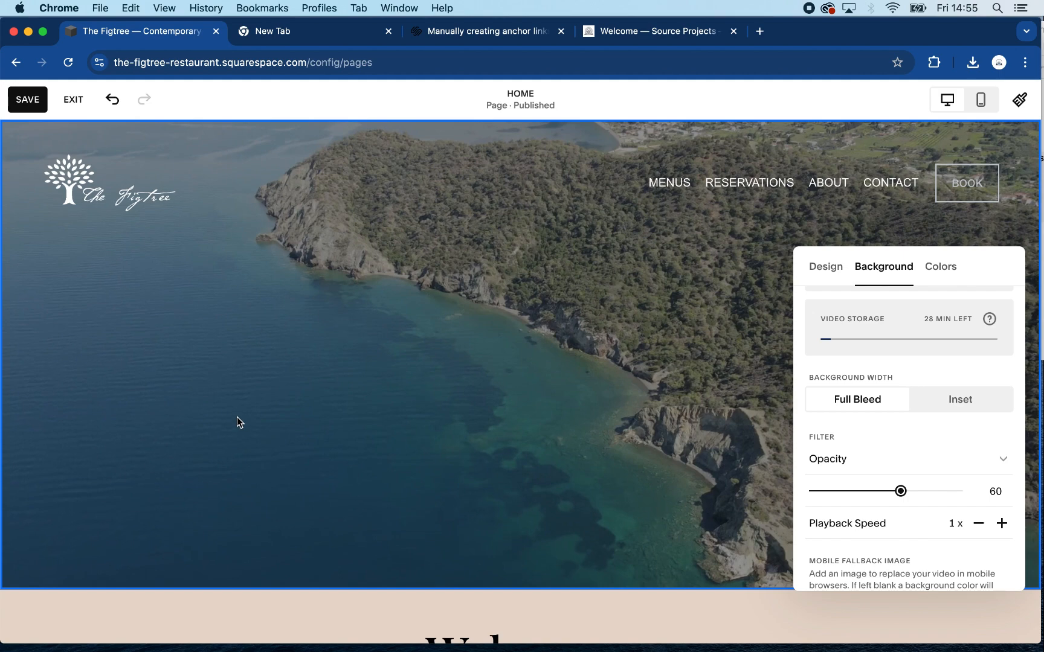
click(215, 385)
- Save the home page with the darkened banner video and exit editing mode
scroll(215, 389, down, 1)
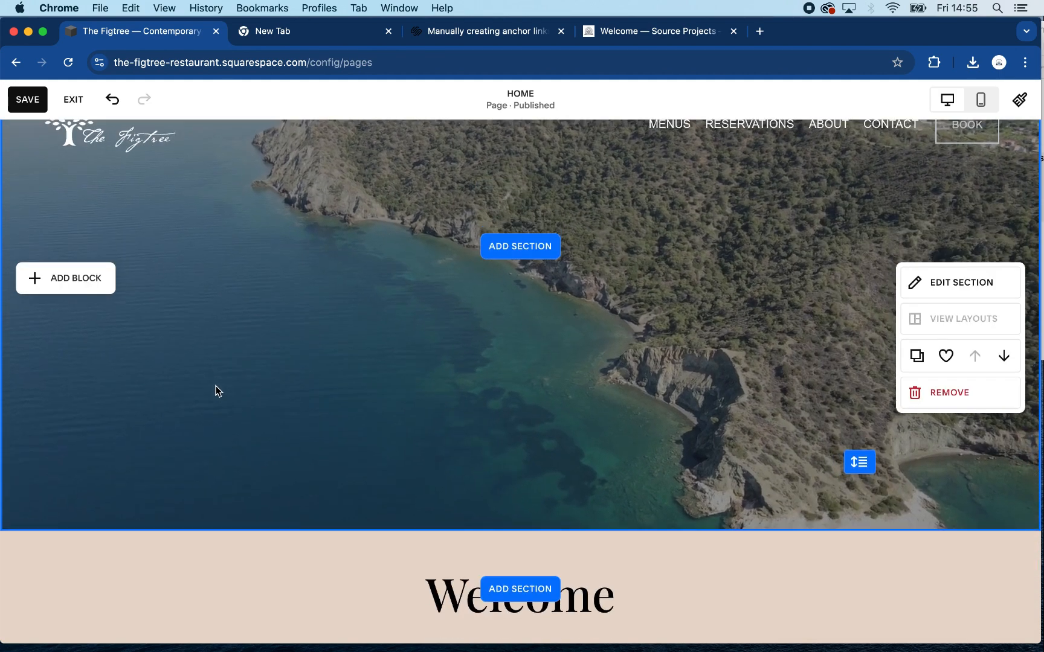
scroll(216, 390, up, 1)
click(27, 101)
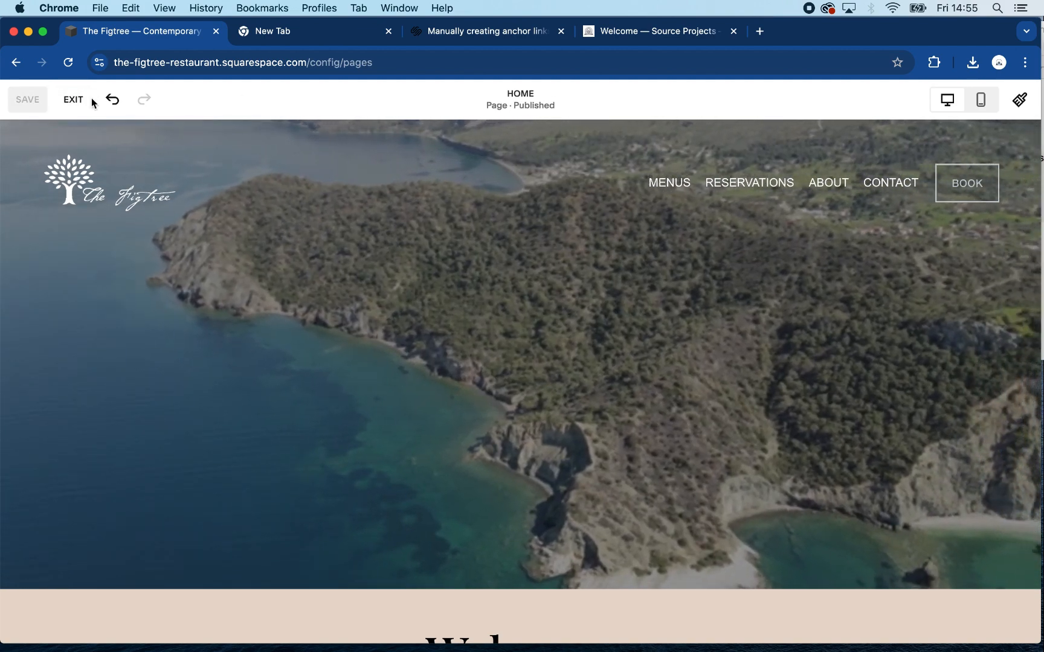
click(74, 100)
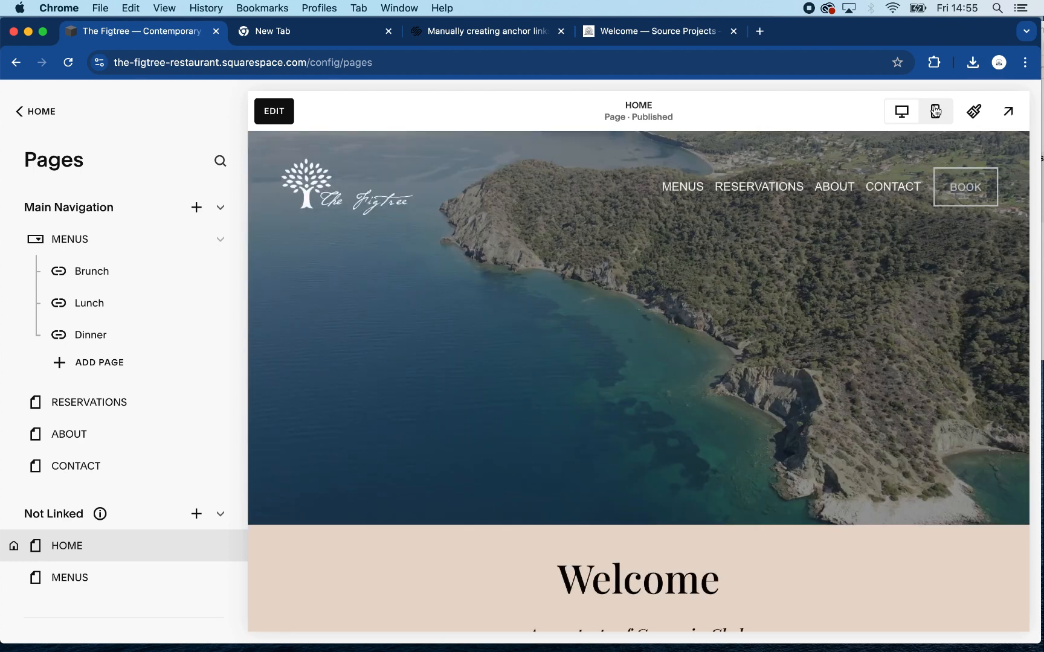
- Preview the home page in mobile view
click(935, 111)
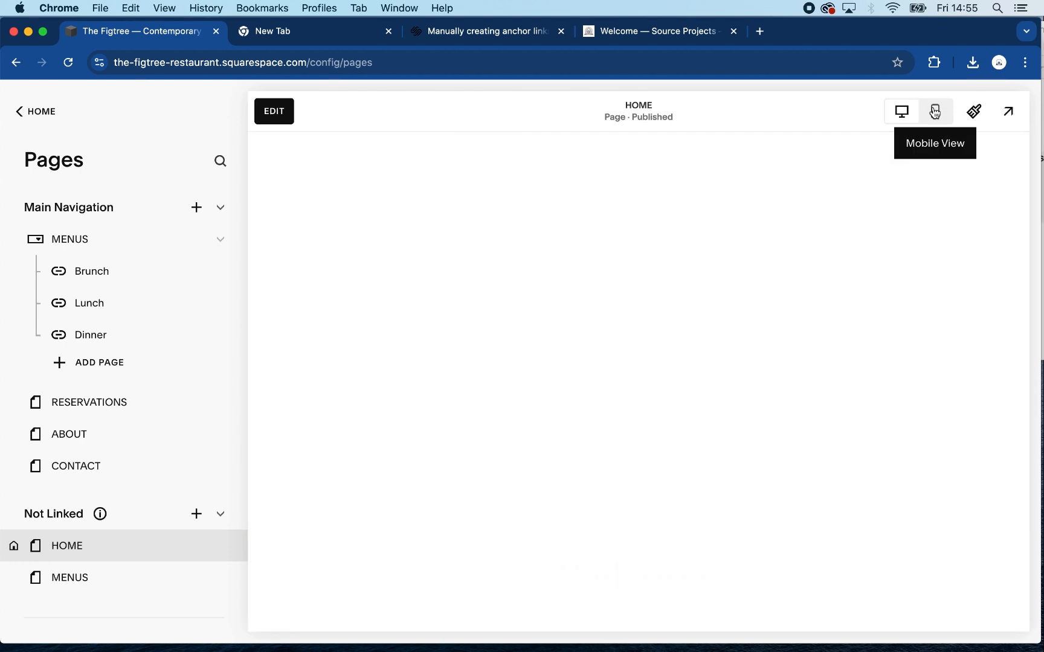